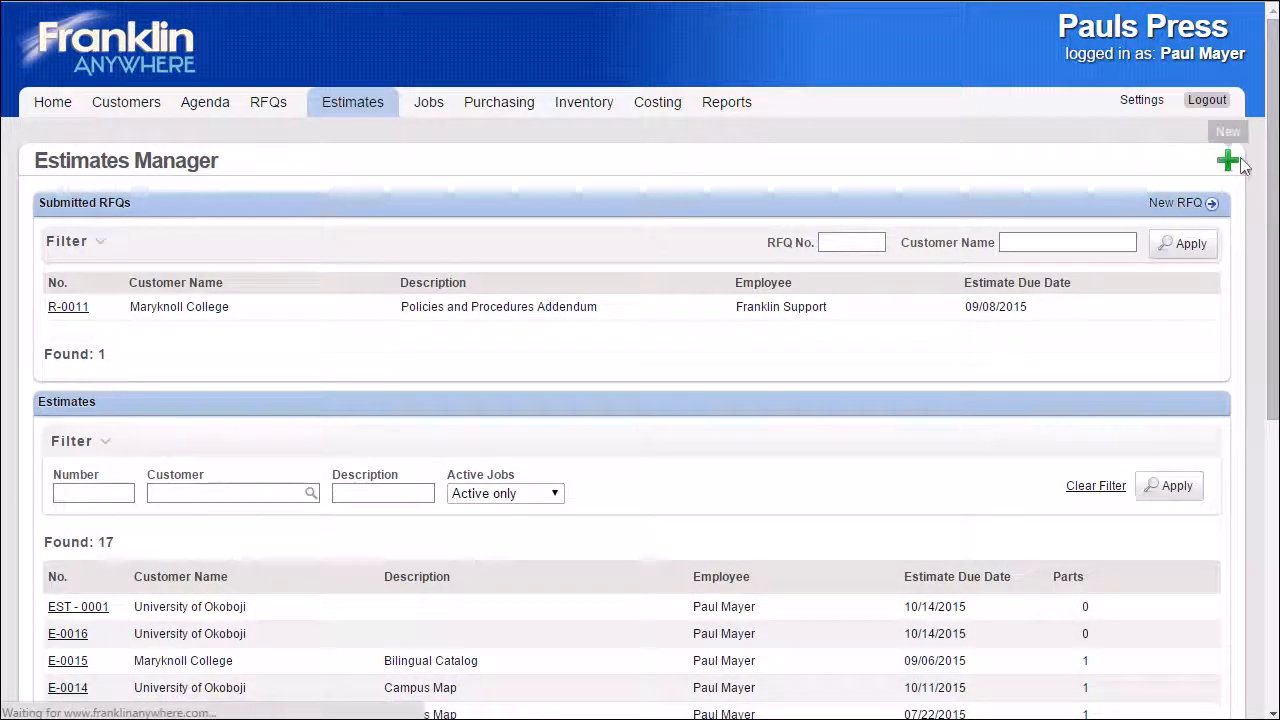
Create a new estimate for the customer University of Okoboji and save it.
{"action": "left_click", "coordinate": [1228, 162]}
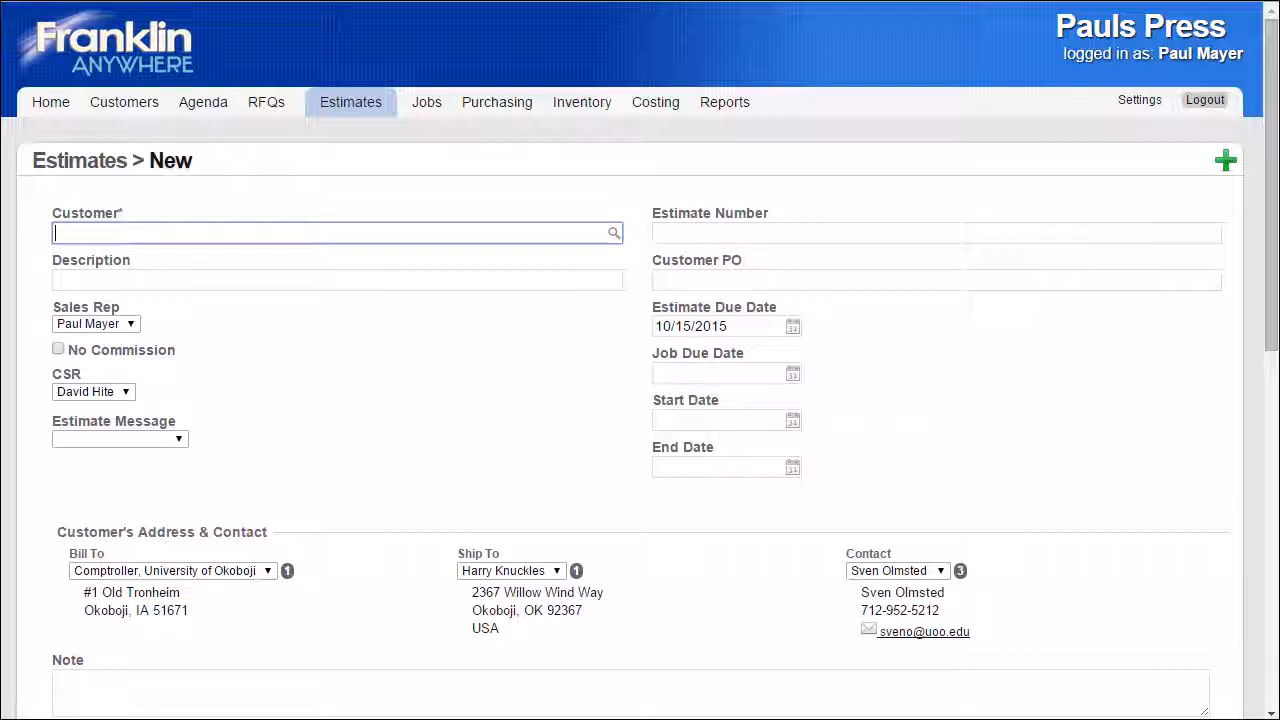
{"action": "type", "text": "niv"}
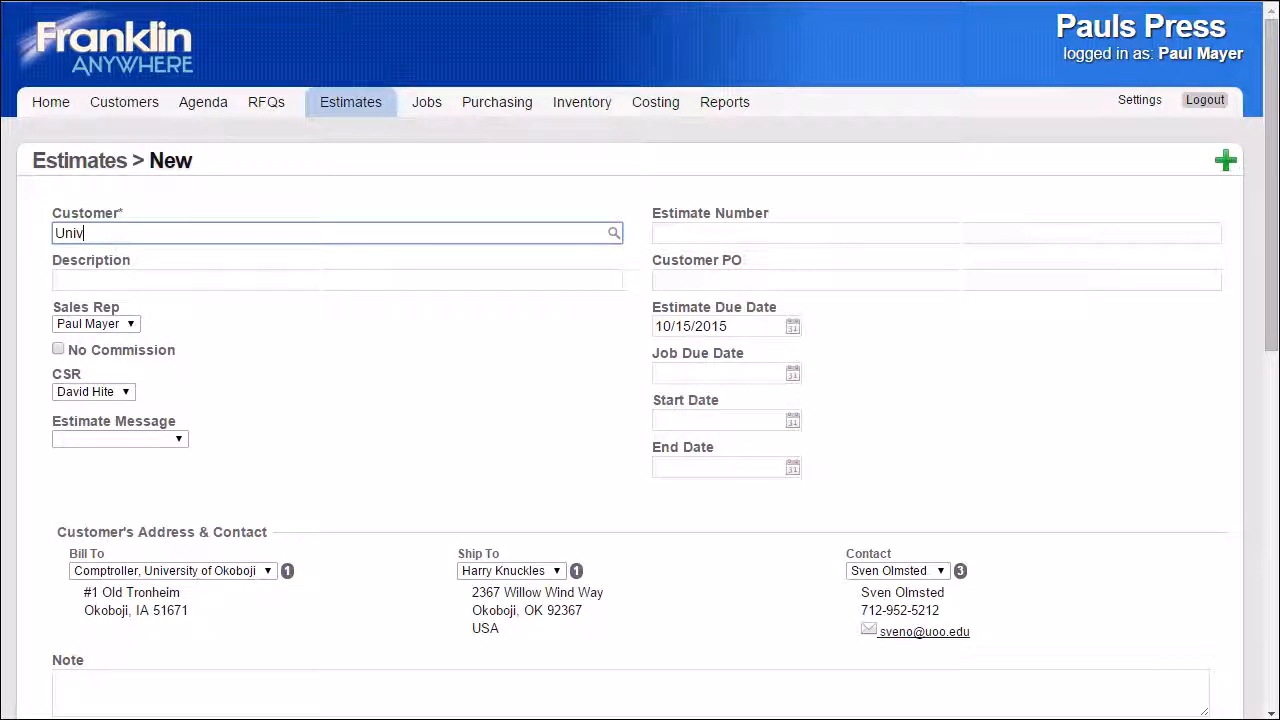
{"action": "type", "text": "ersi"}
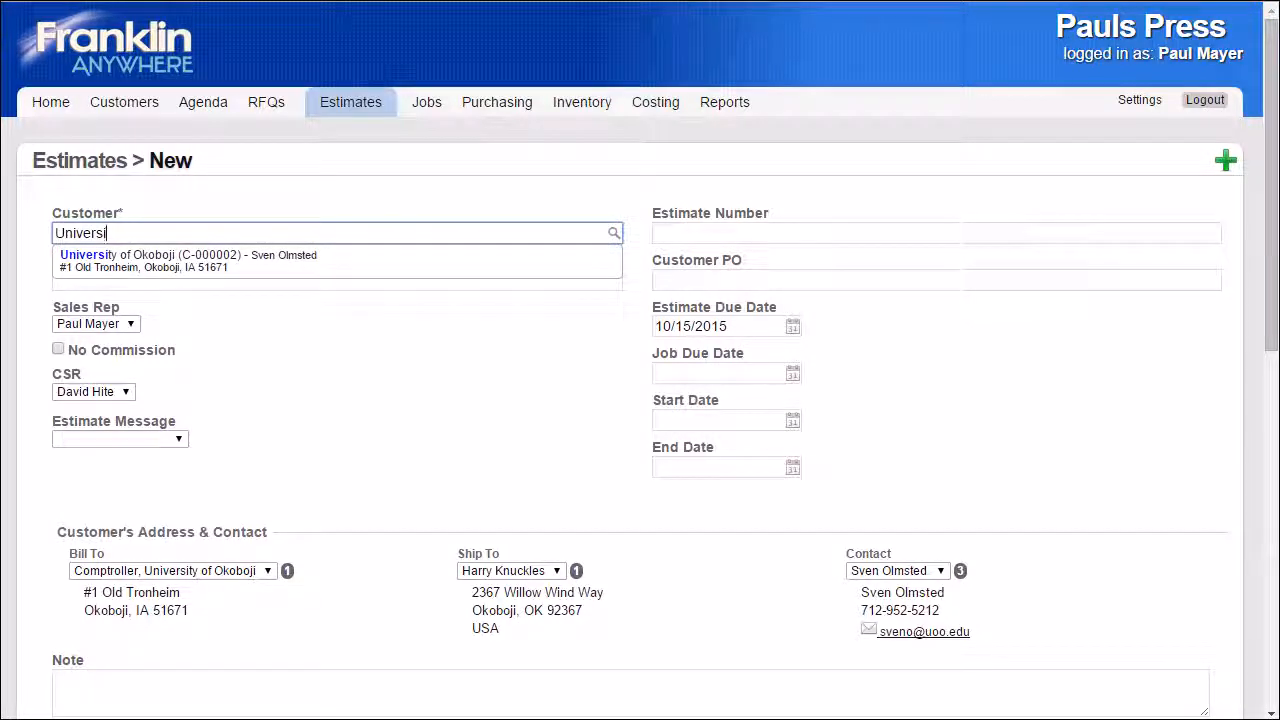
{"action": "key", "text": "Down"}
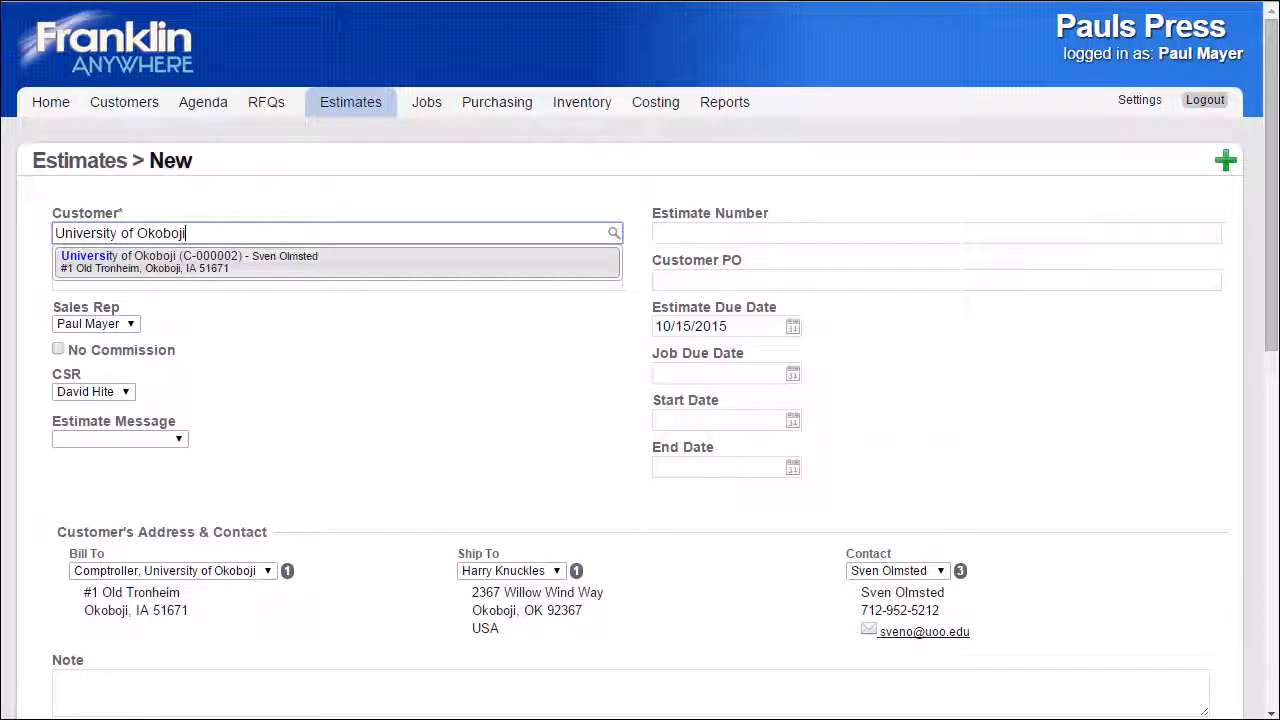
{"action": "key", "text": "Return"}
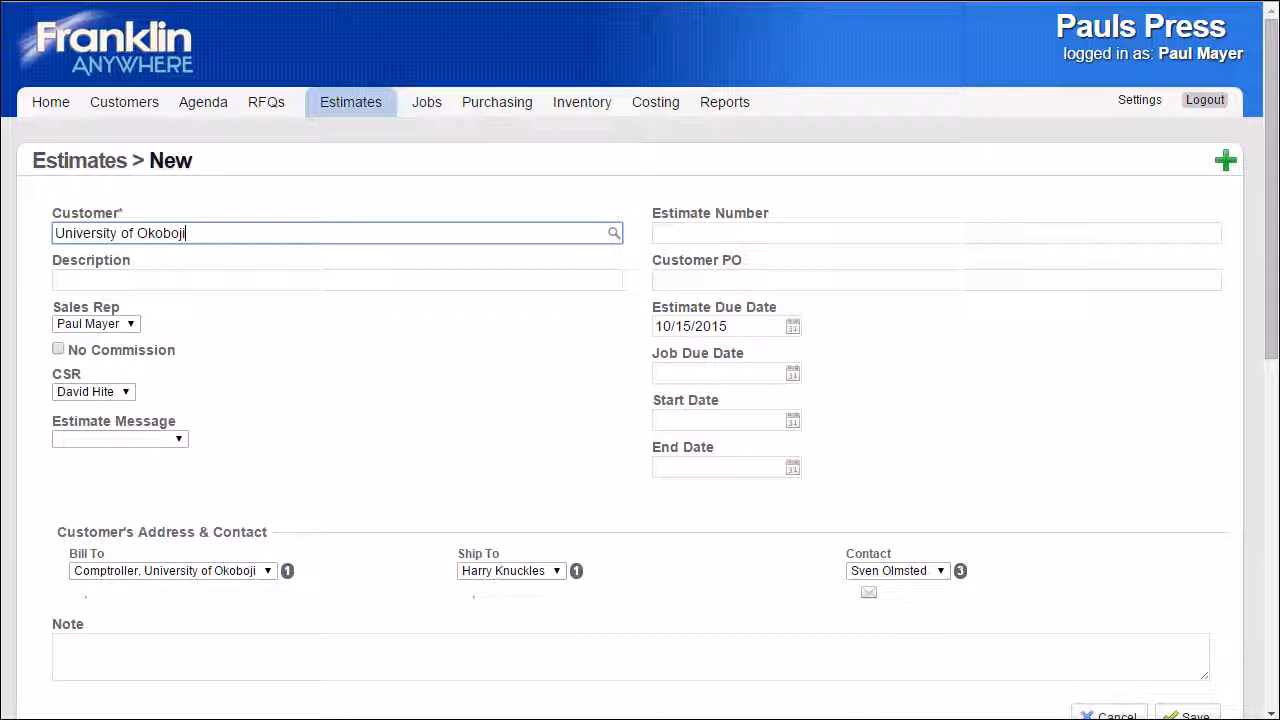
{"action": "key", "text": "Tab"}
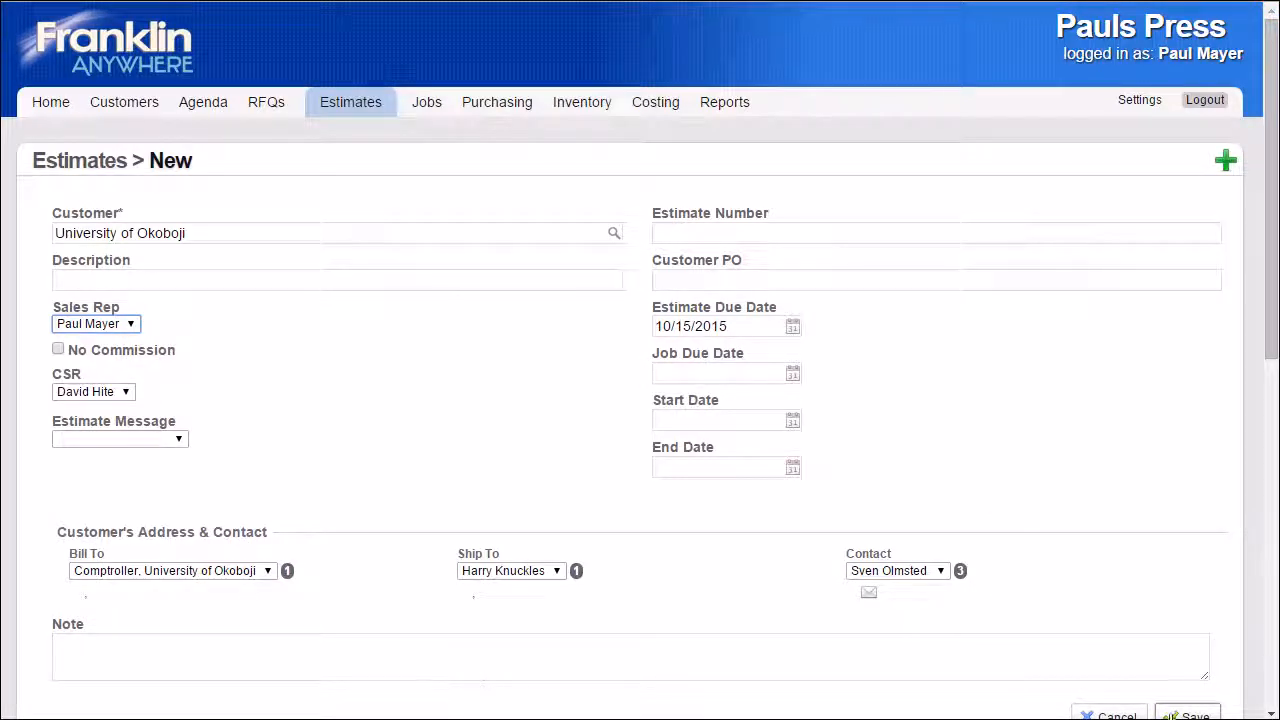
{"action": "left_click", "coordinate": [1180, 715]}
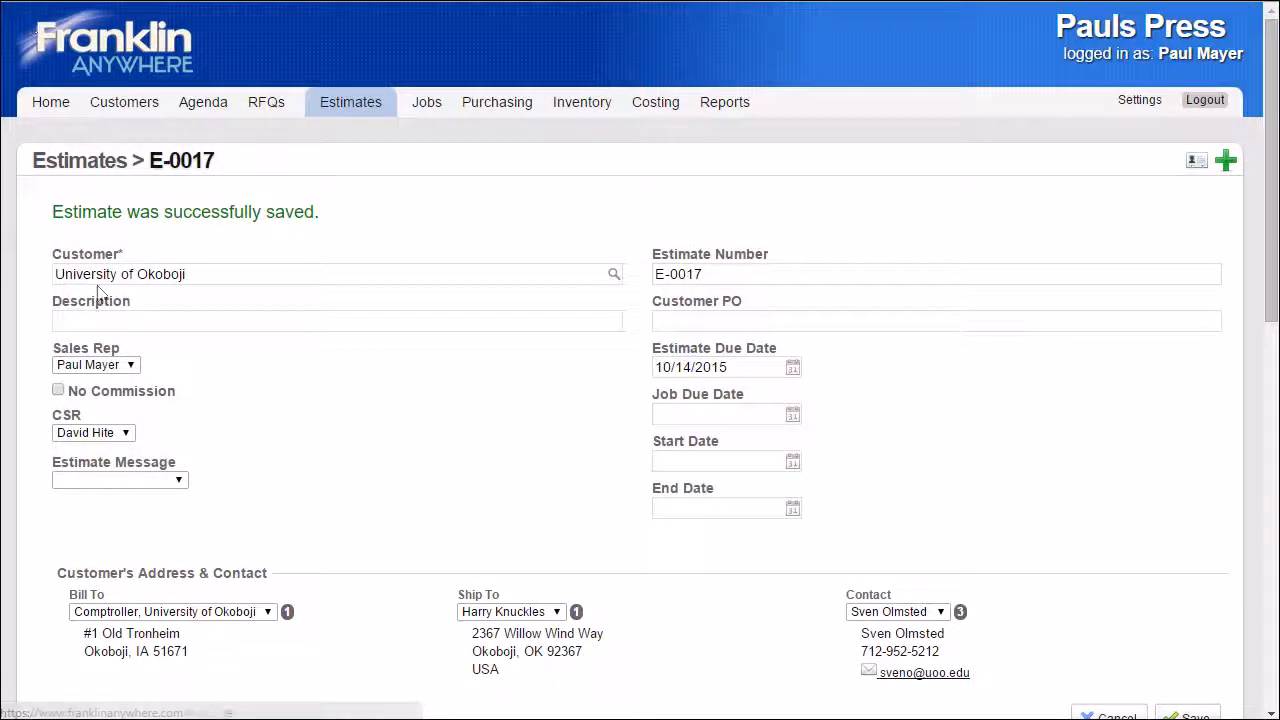
Switch the estimate's Bill To address to OTHER and view the manual address fields.
{"action": "left_click", "coordinate": [268, 613]}
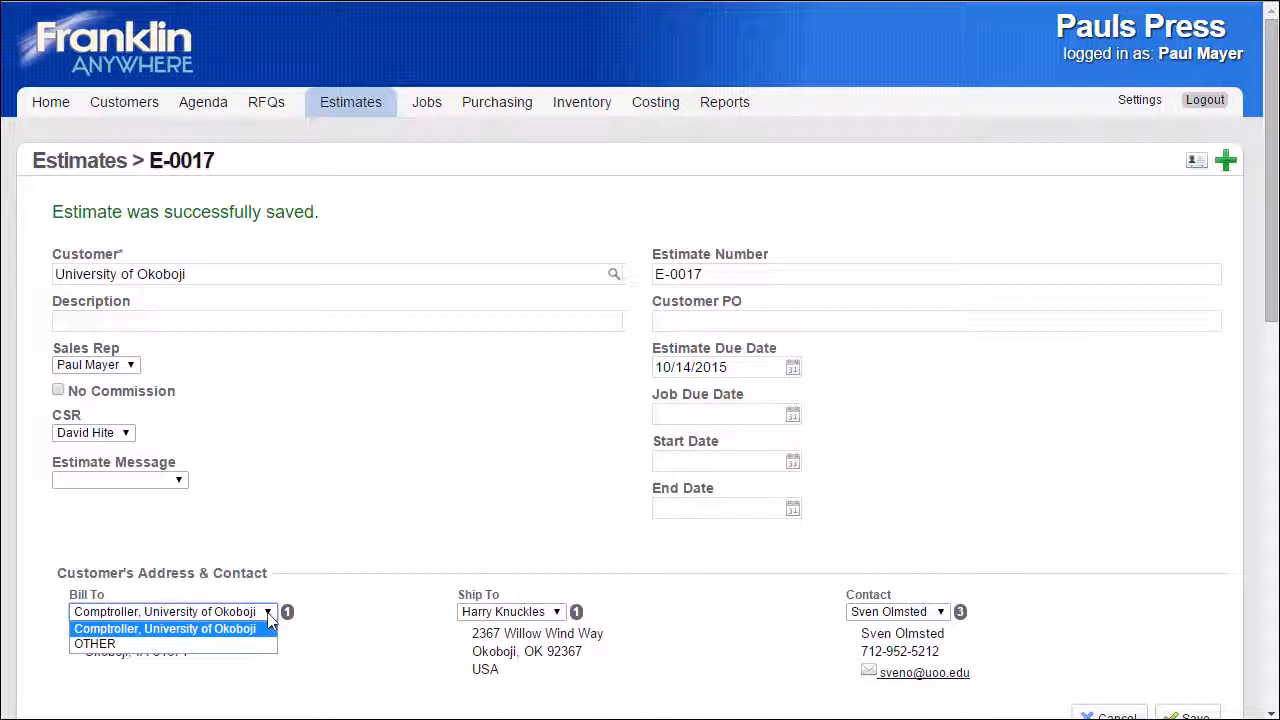
{"action": "left_click", "coordinate": [172, 645]}
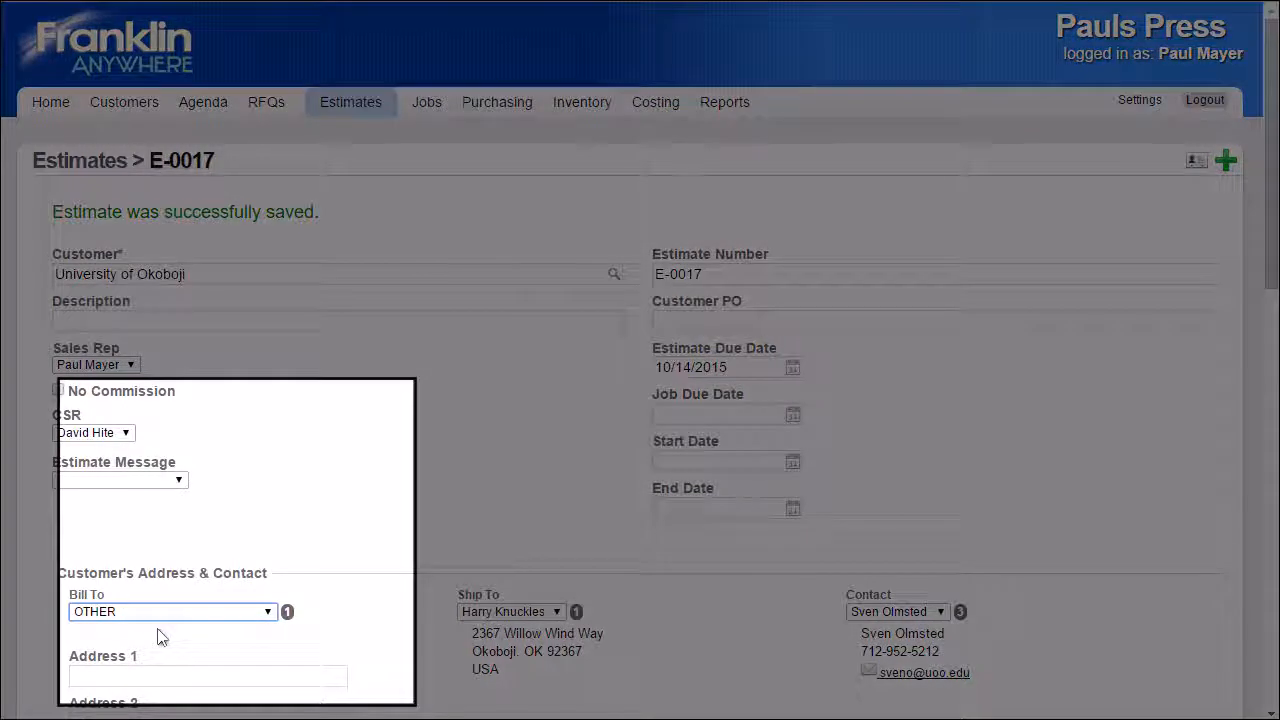
{"action": "scroll", "coordinate": [160, 637], "scroll_direction": "down", "scroll_amount": 2}
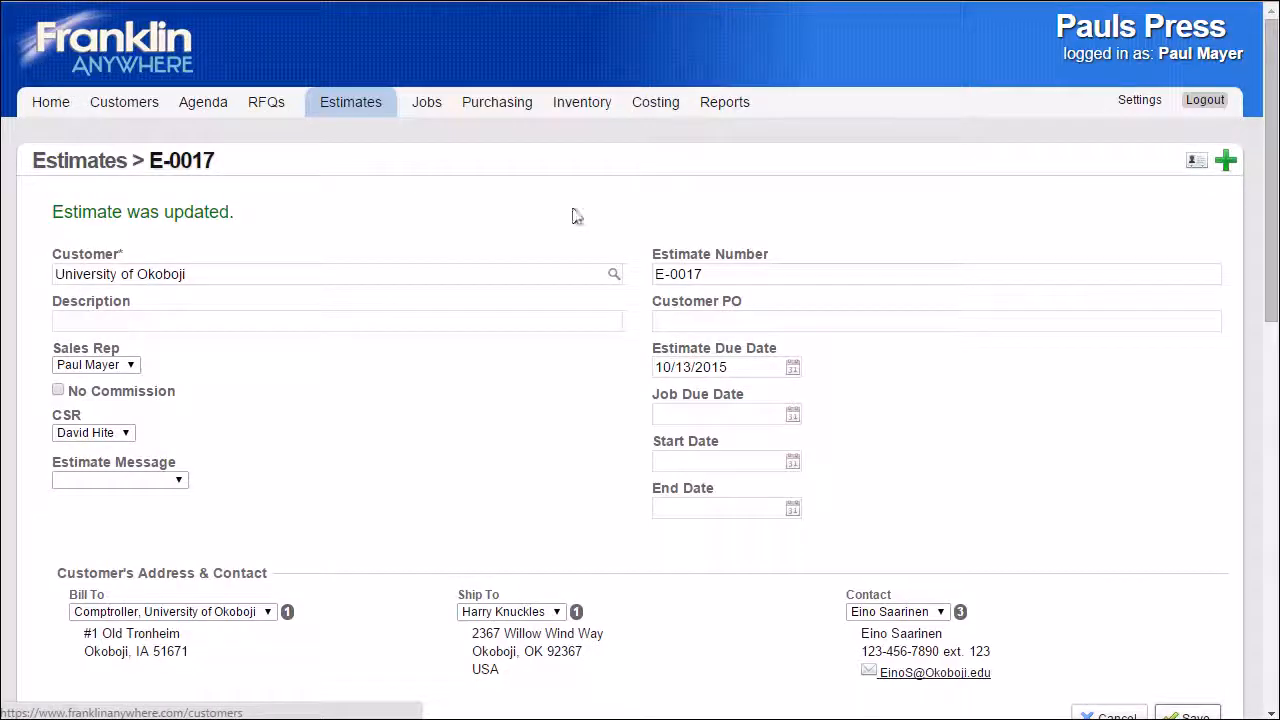
Add a Digital flat sheet part to the estimate and name it Instructions.
{"action": "left_click_drag", "start_coordinate": [1276, 207], "coordinate": [1276, 343]}
{"action": "scroll", "coordinate": [1276, 343], "scroll_direction": "down", "scroll_amount": 3}
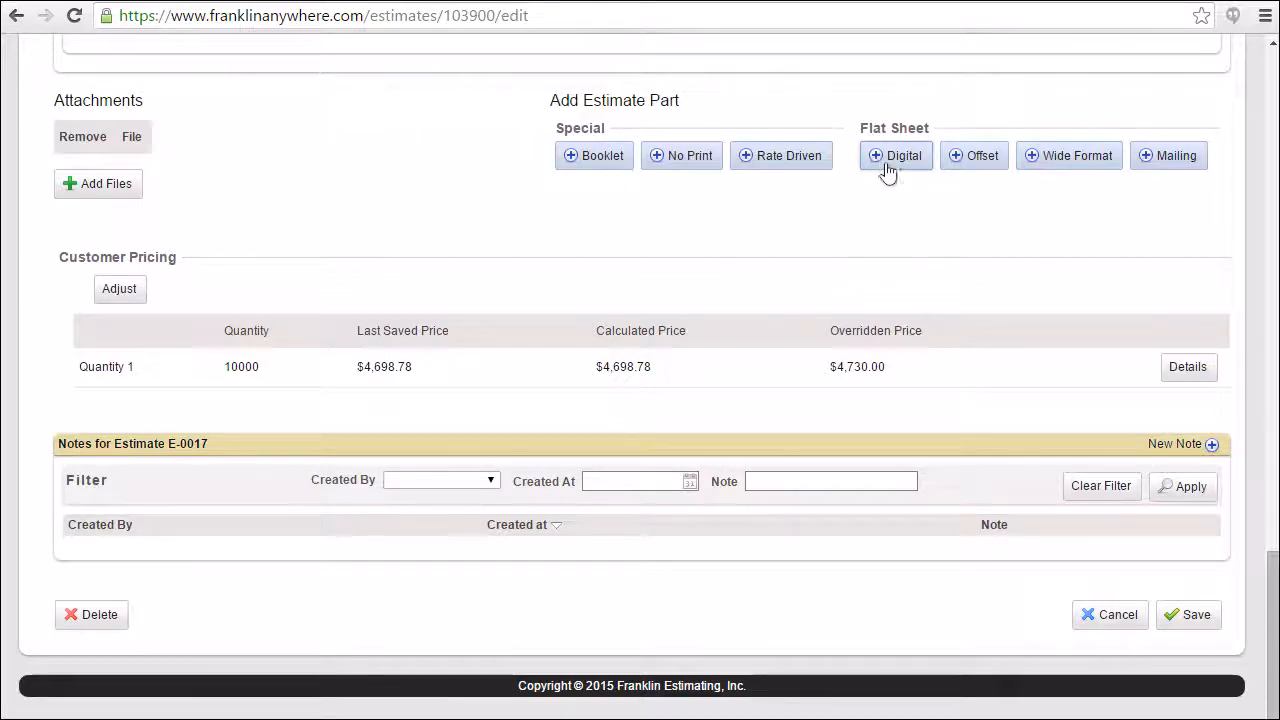
{"action": "left_click", "coordinate": [890, 170]}
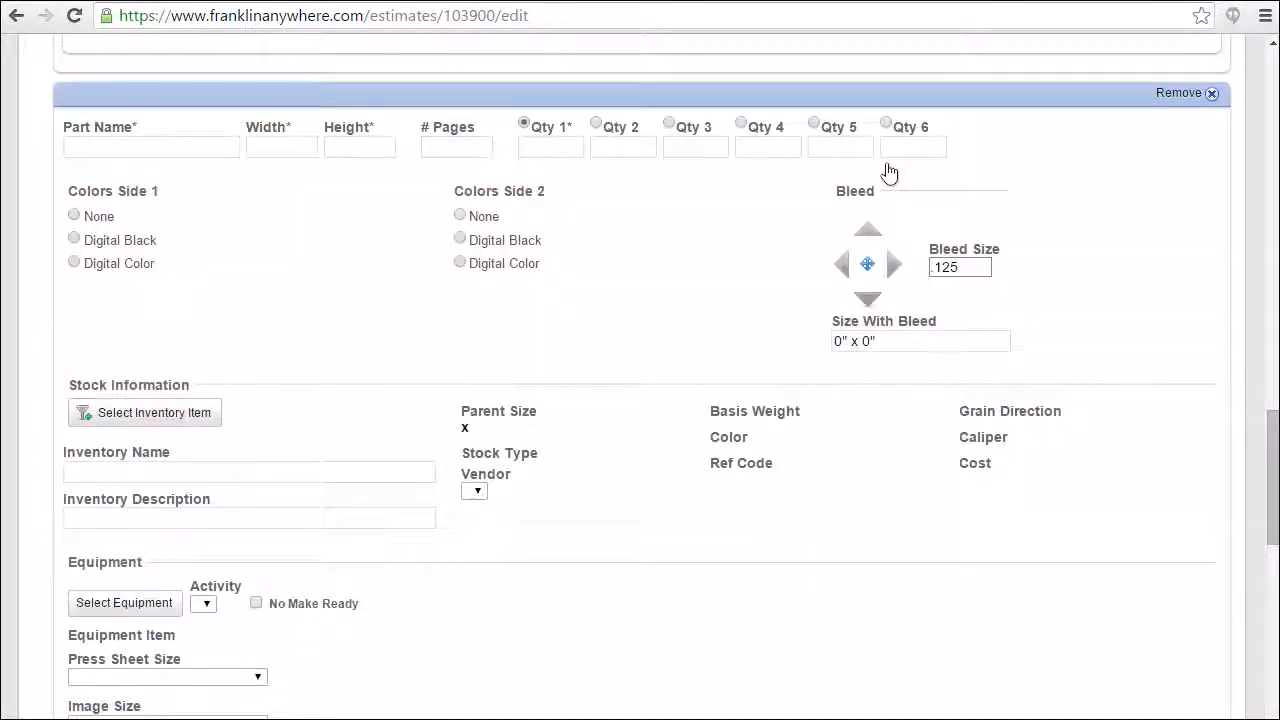
{"action": "left_click", "coordinate": [96, 148]}
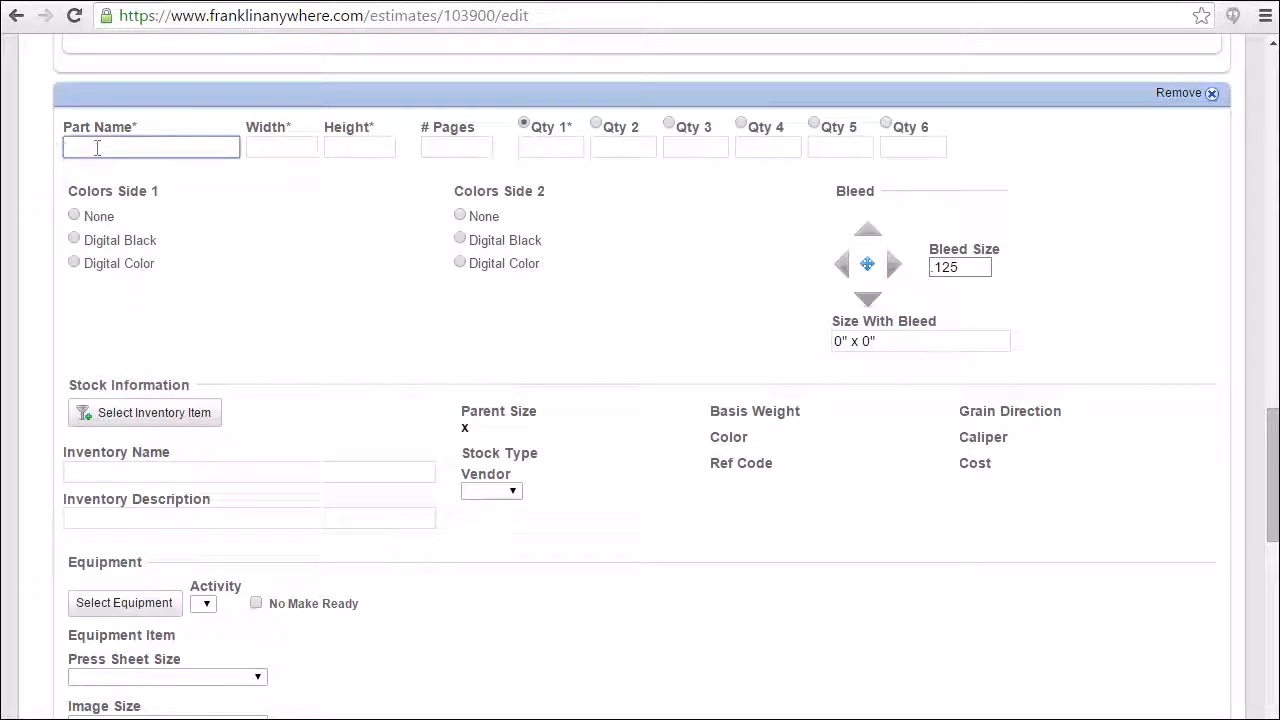
{"action": "type", "text": "Instructi"}
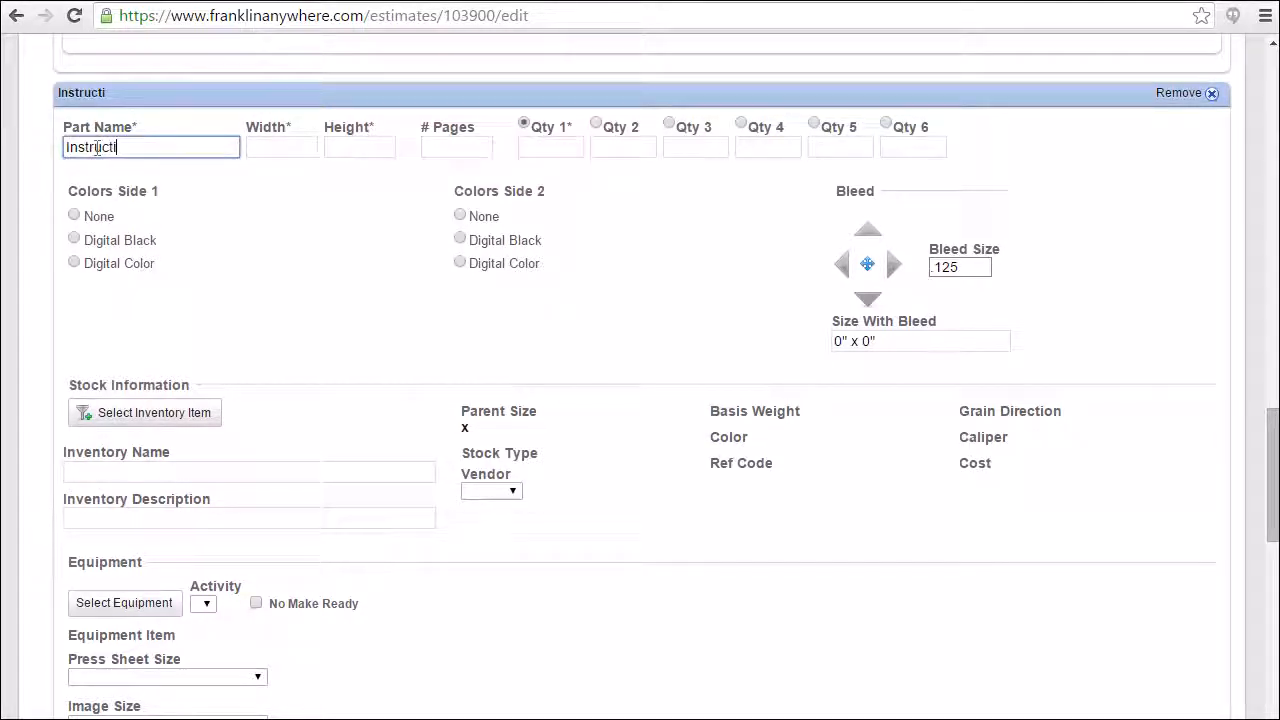
{"action": "type", "text": "ons"}
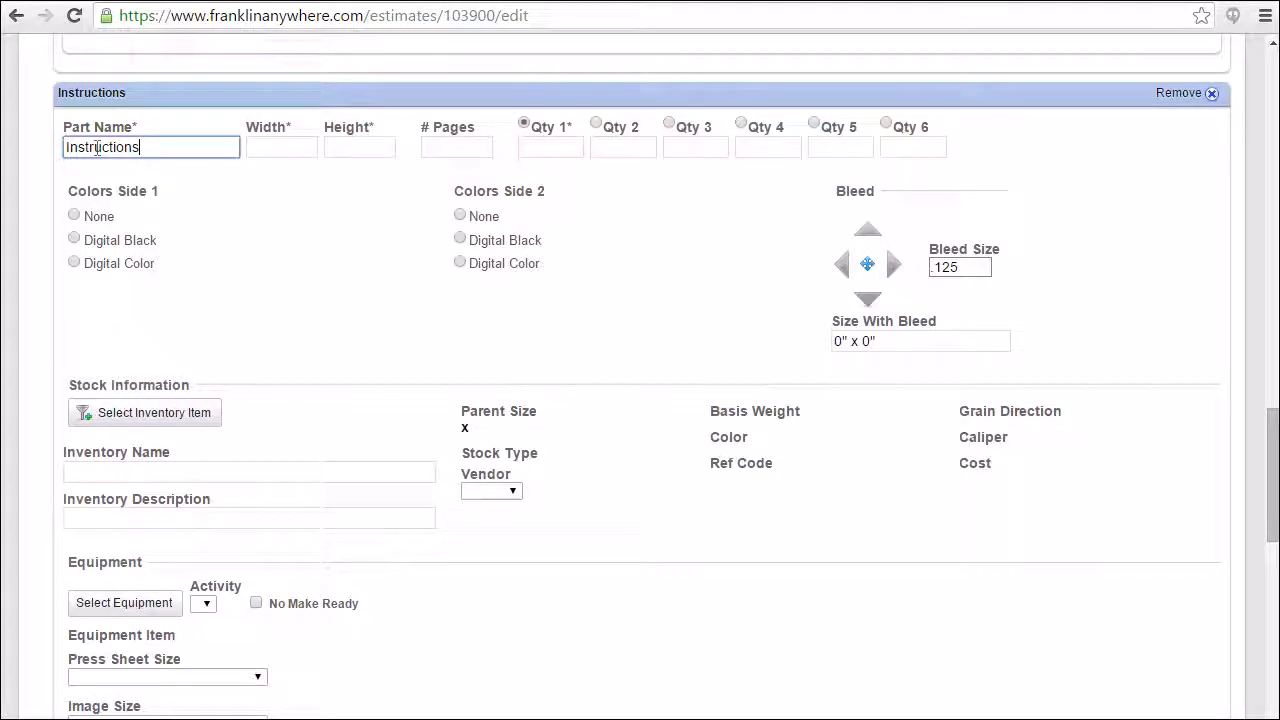
Give the part width 8.5, height 11, 2 pages and quantity 10000, with Digital Color on side 1 and Digital Black on side 2.
{"action": "key", "text": "Tab"}
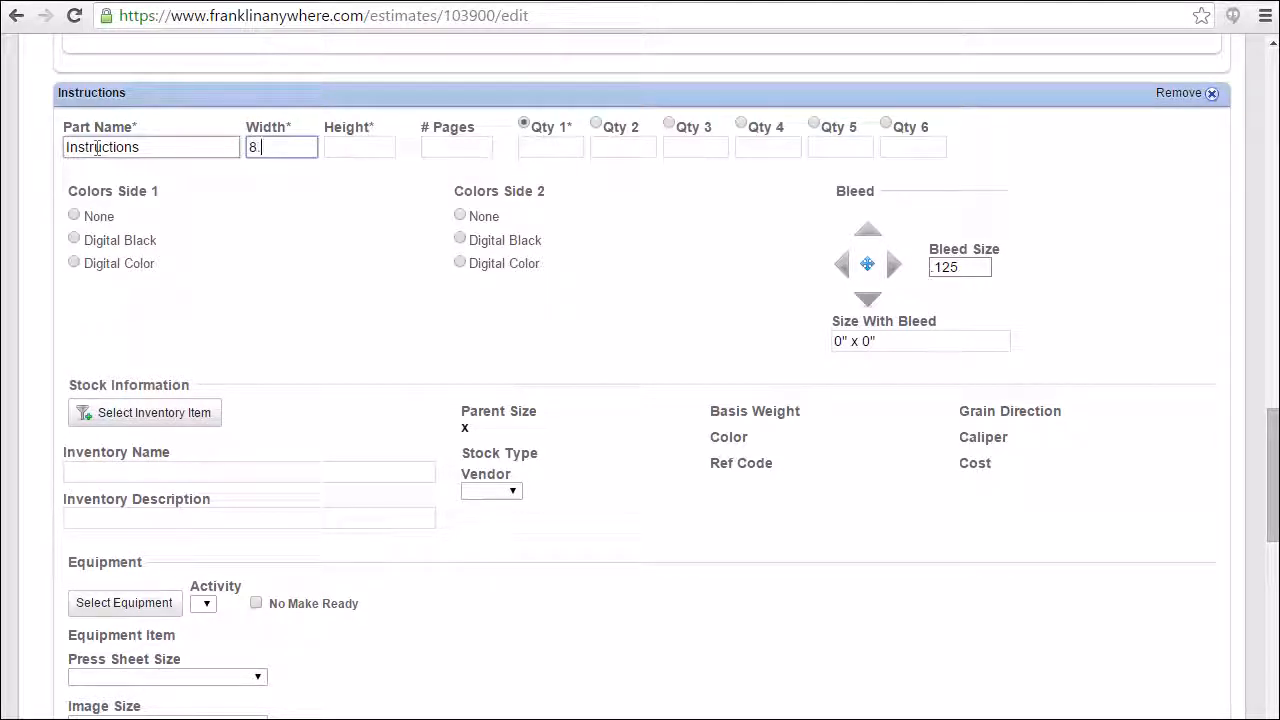
{"action": "key", "text": "Tab"}
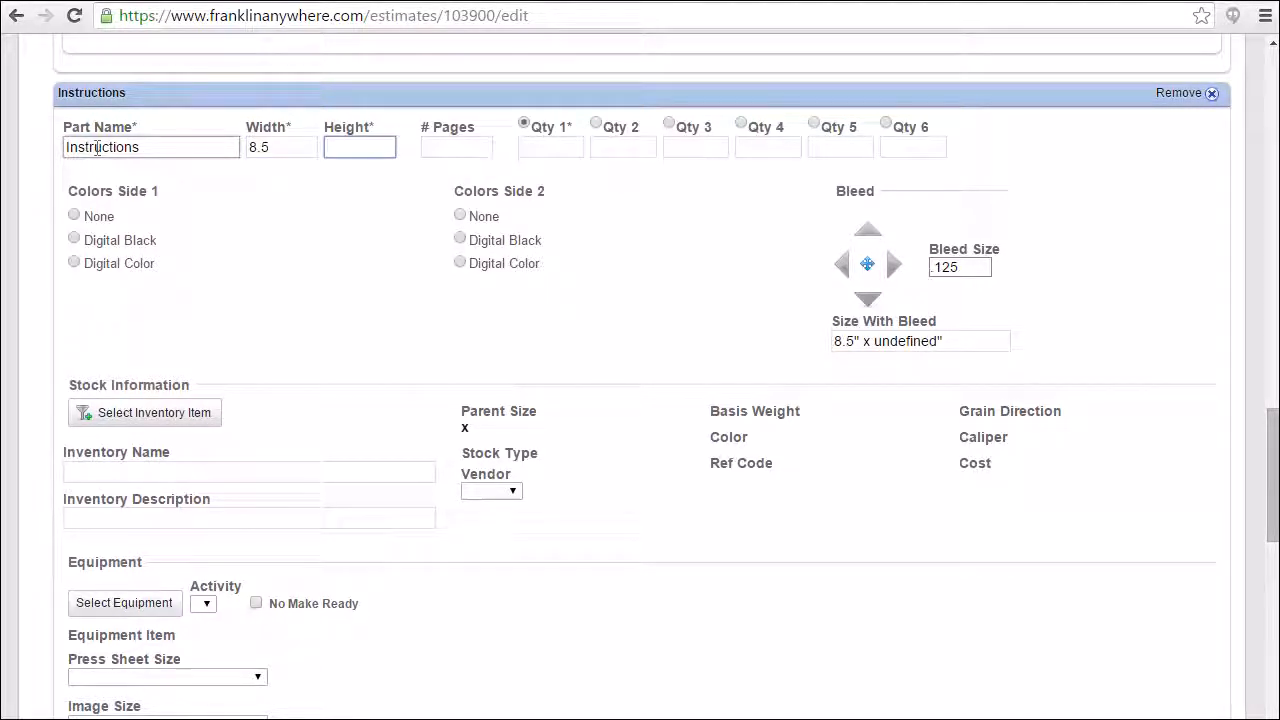
{"action": "key", "text": "Tab"}
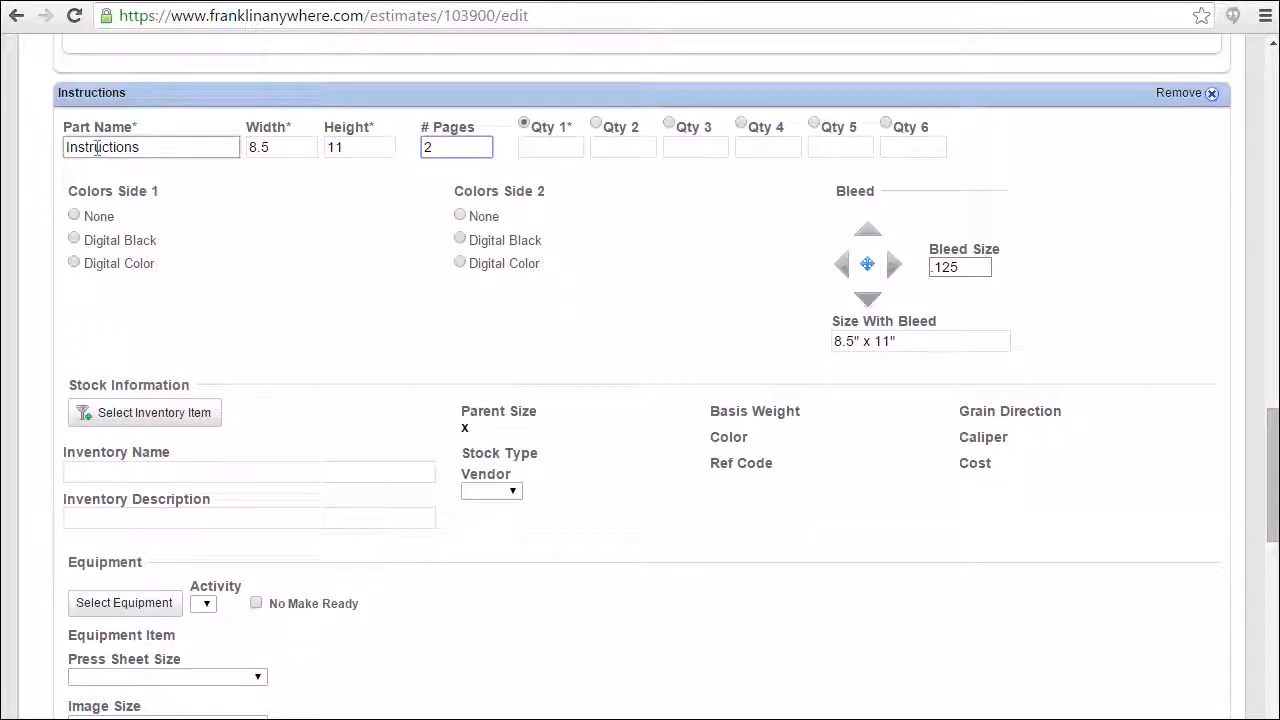
{"action": "type", "text": "2"}
{"action": "key", "text": "Tab"}
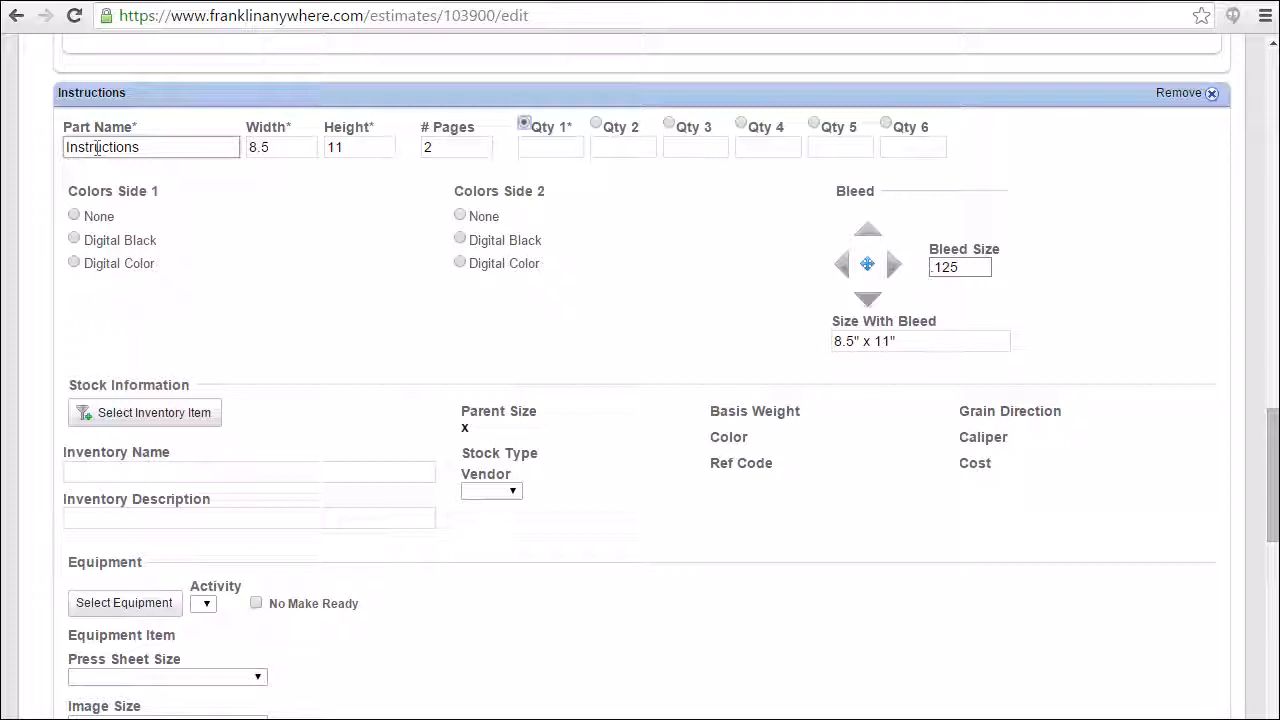
{"action": "key", "text": "Tab"}
{"action": "type", "text": "10"}
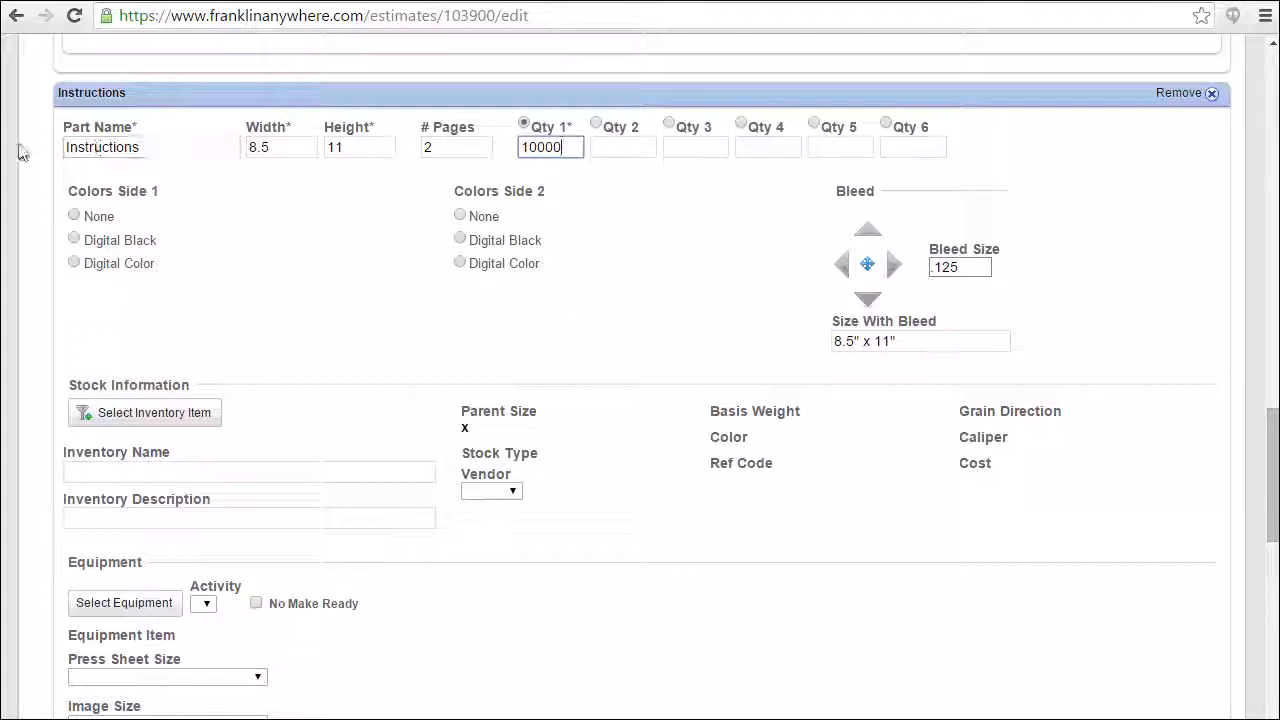
{"action": "left_click", "coordinate": [73, 262]}
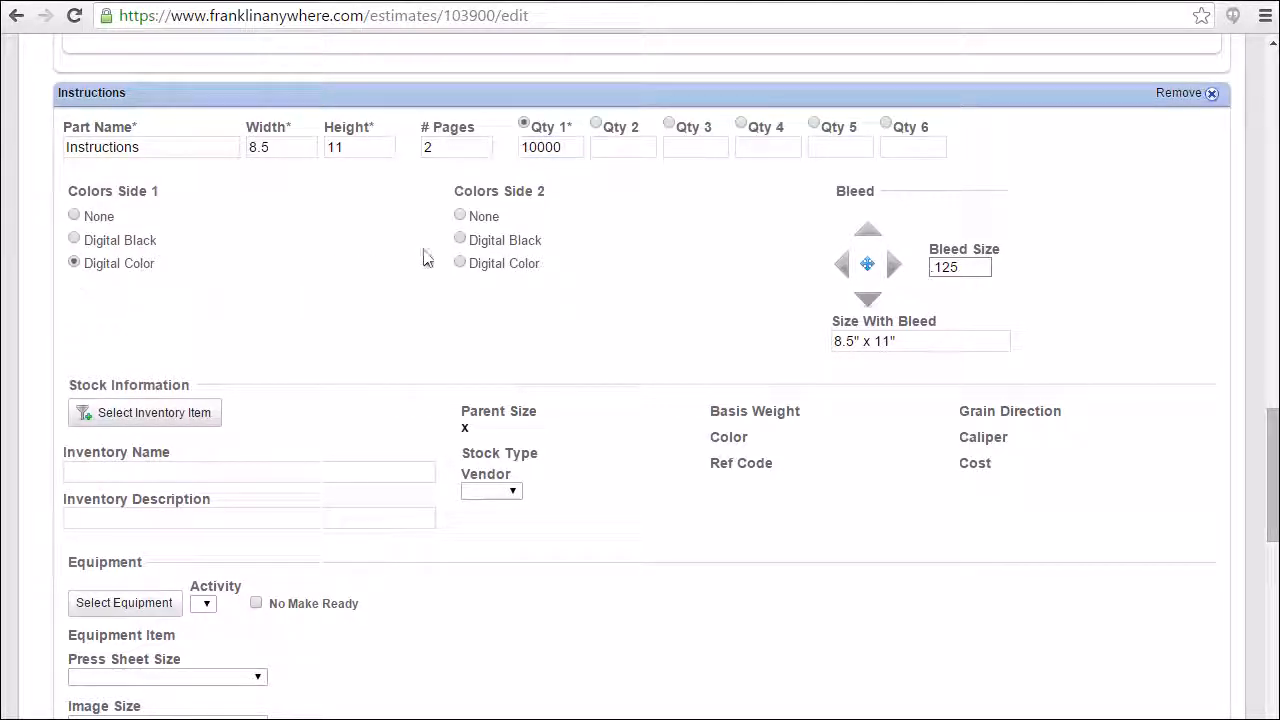
{"action": "left_click", "coordinate": [460, 241]}
Try the .125 bleed on each edge individually and on all edges at once, and clear it again.
{"action": "left_click", "coordinate": [868, 234]}
{"action": "left_click", "coordinate": [895, 266]}
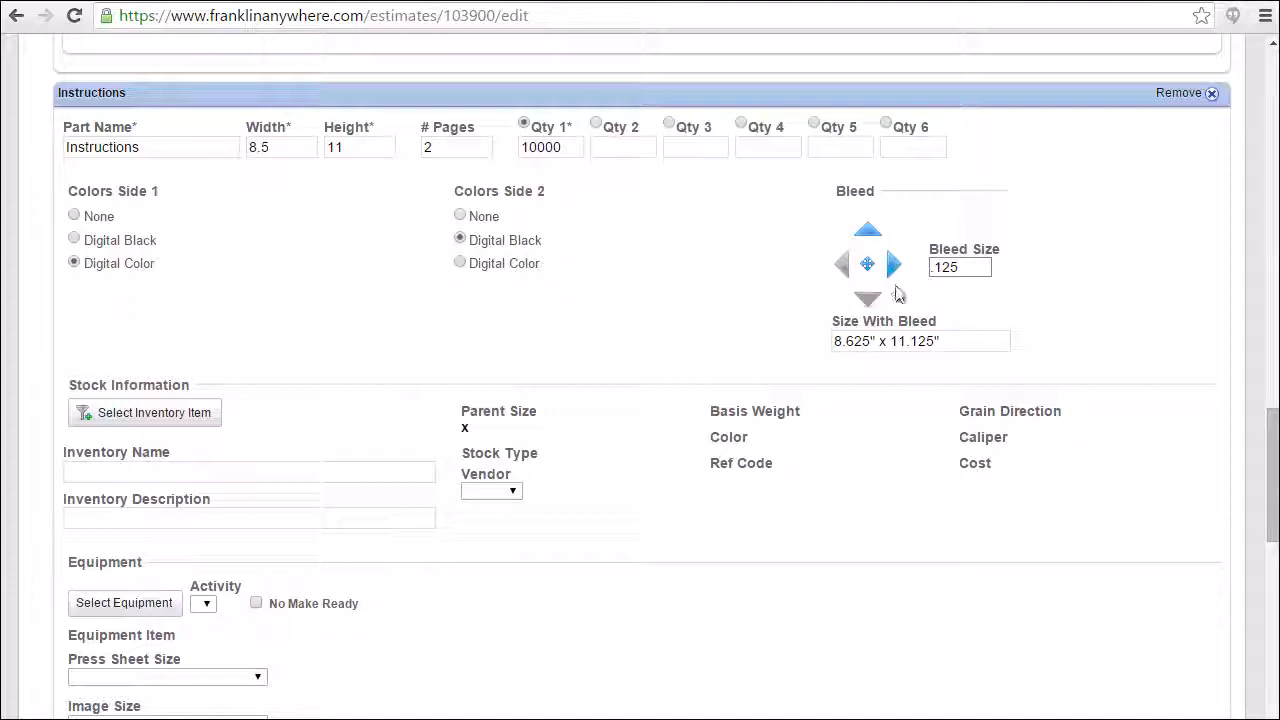
{"action": "left_click", "coordinate": [866, 300]}
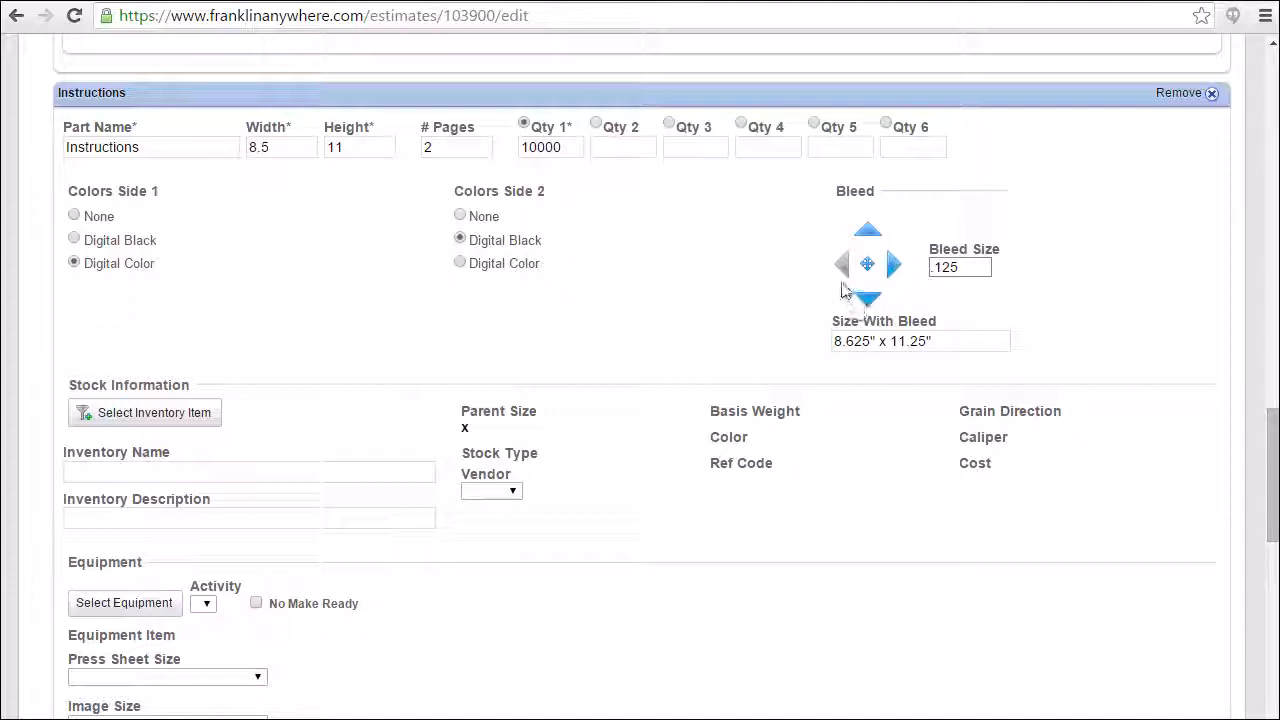
{"action": "left_click", "coordinate": [843, 266]}
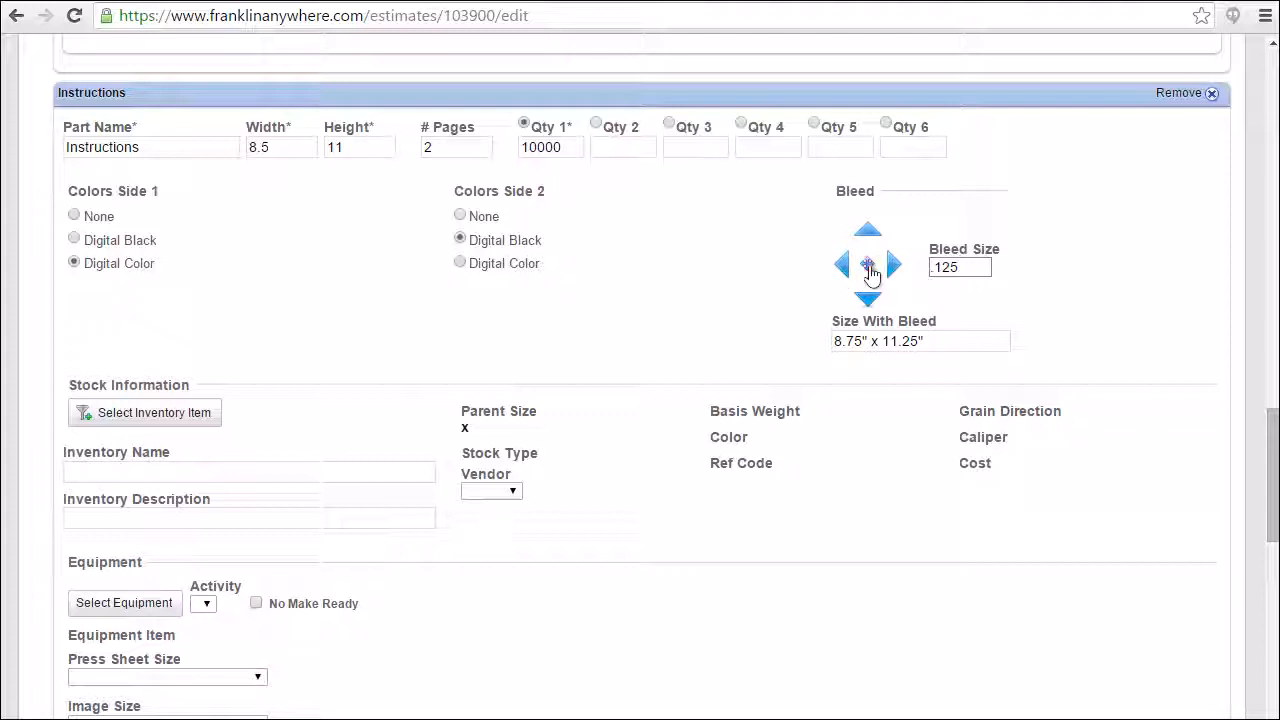
{"action": "left_click", "coordinate": [868, 266]}
{"action": "left_click", "coordinate": [868, 266]}
{"action": "left_click", "coordinate": [868, 266]}
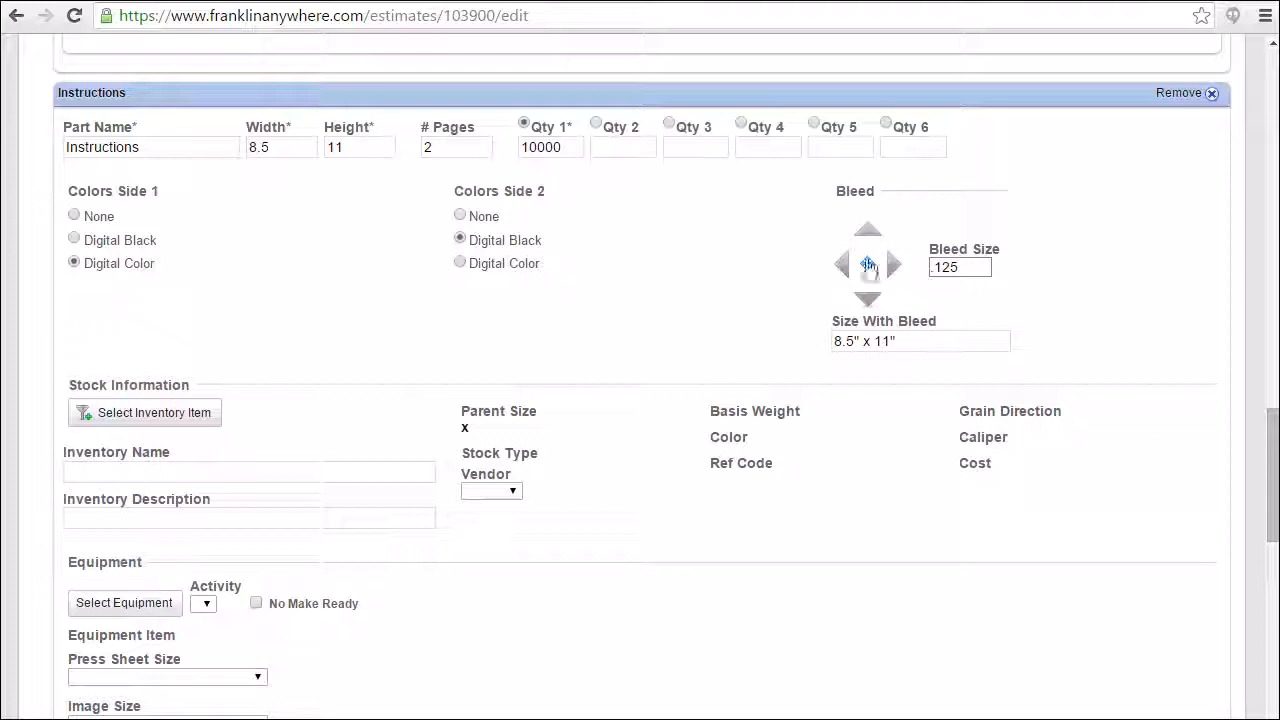
{"action": "left_click", "coordinate": [867, 236]}
{"action": "left_click", "coordinate": [867, 236]}
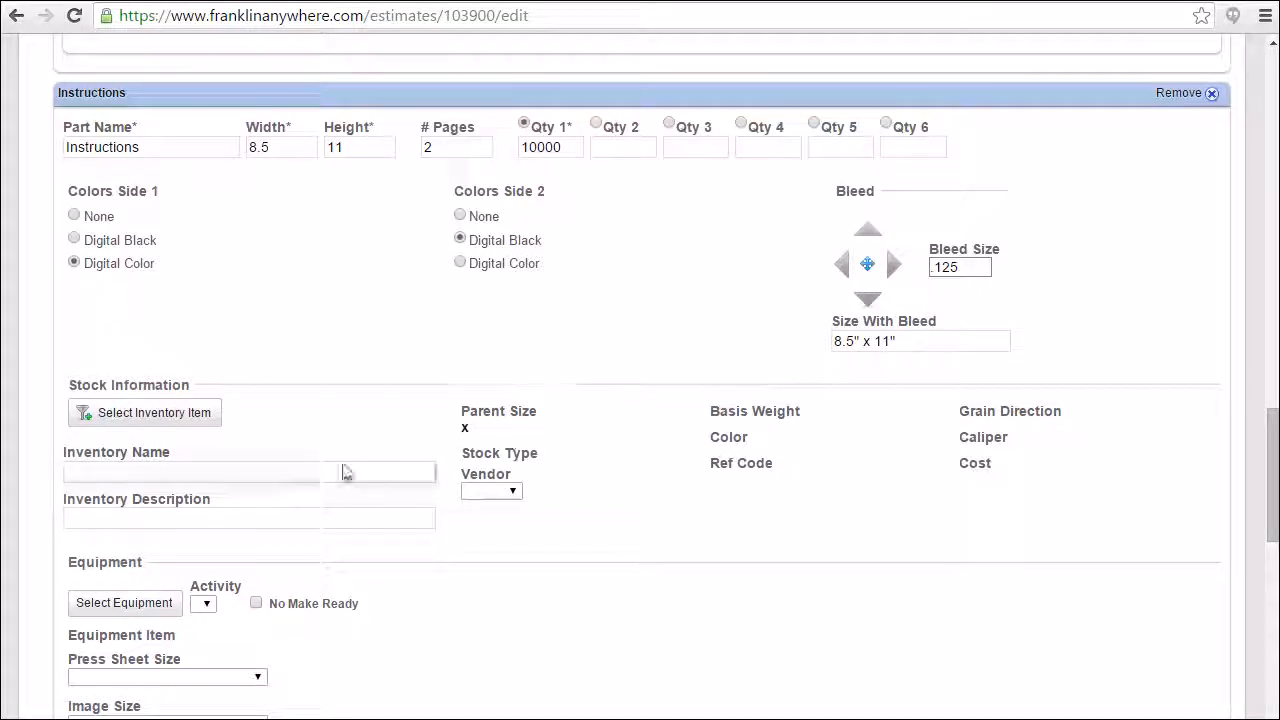
Filter the inventory by size 17 and choose Accent Opaque Digital - Cut, 11 x 17 @ 60 Pounds (White), as the part's stock.
{"action": "left_click", "coordinate": [130, 415]}
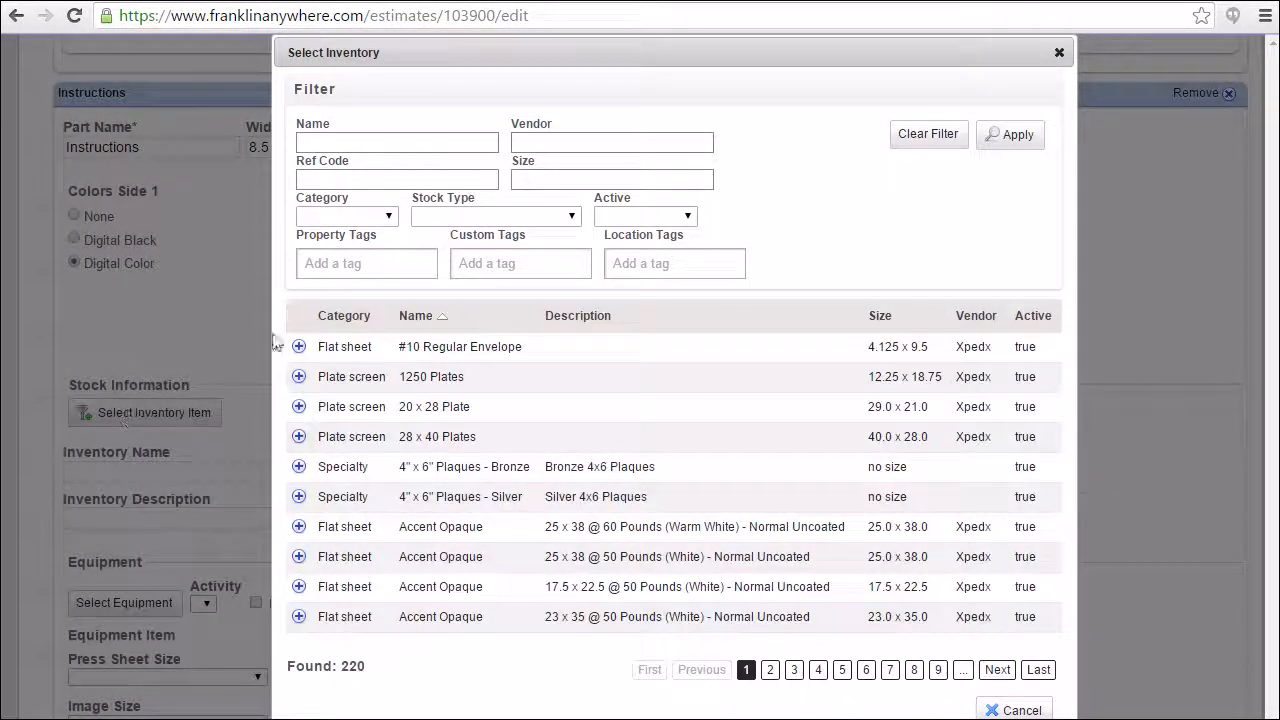
{"action": "left_click", "coordinate": [549, 178]}
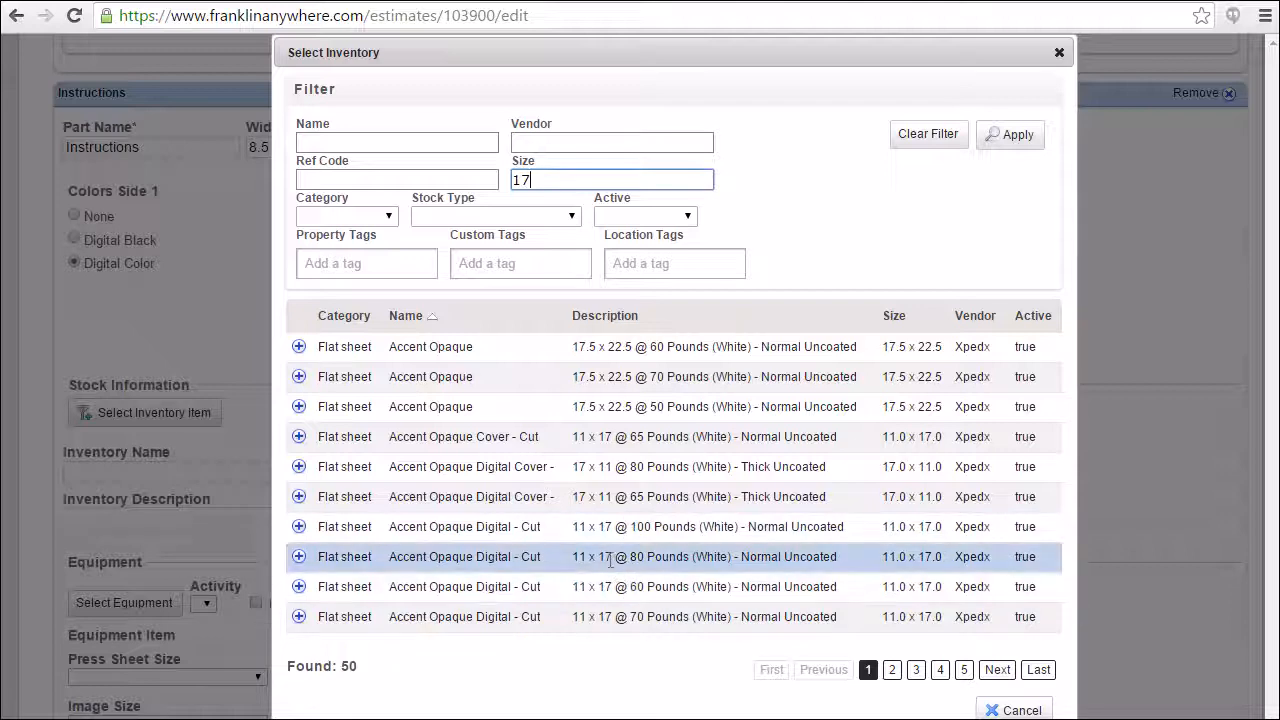
{"action": "left_click", "coordinate": [594, 588]}
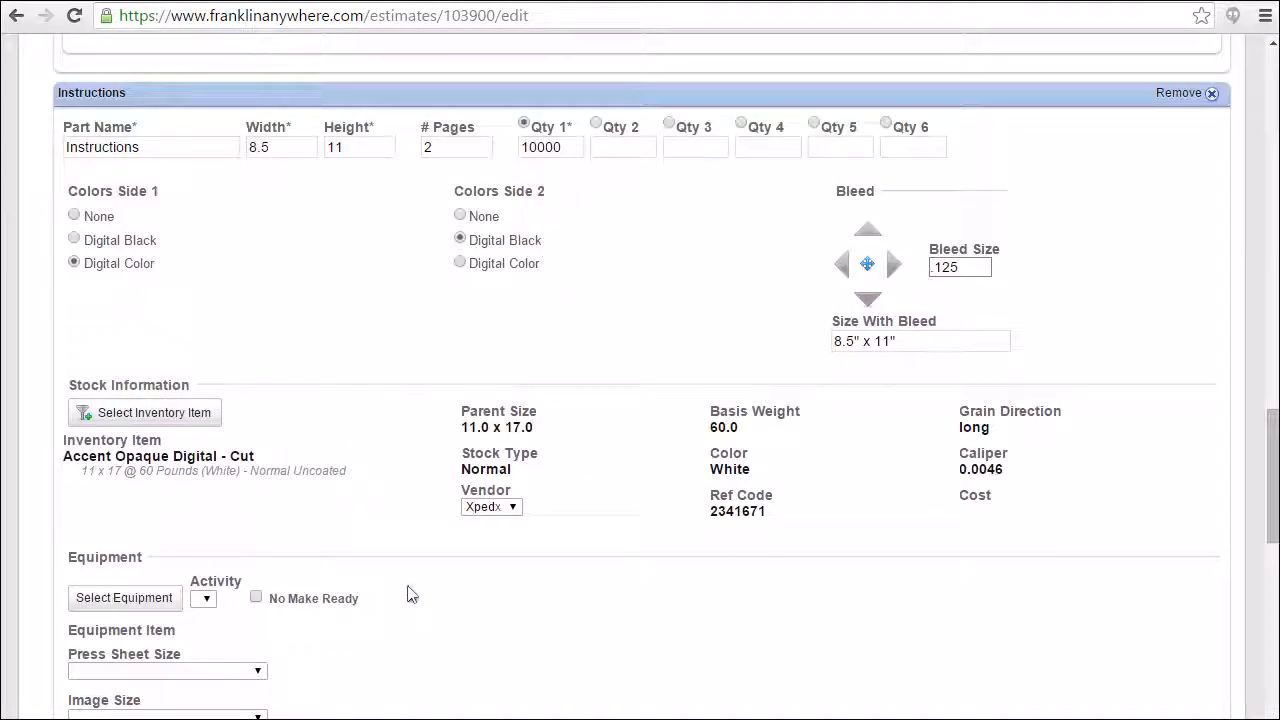
Assign the Digital Printer as the part's equipment and set its activity to Digital Printing.
{"action": "scroll", "coordinate": [180, 570], "scroll_direction": "down", "scroll_amount": 3}
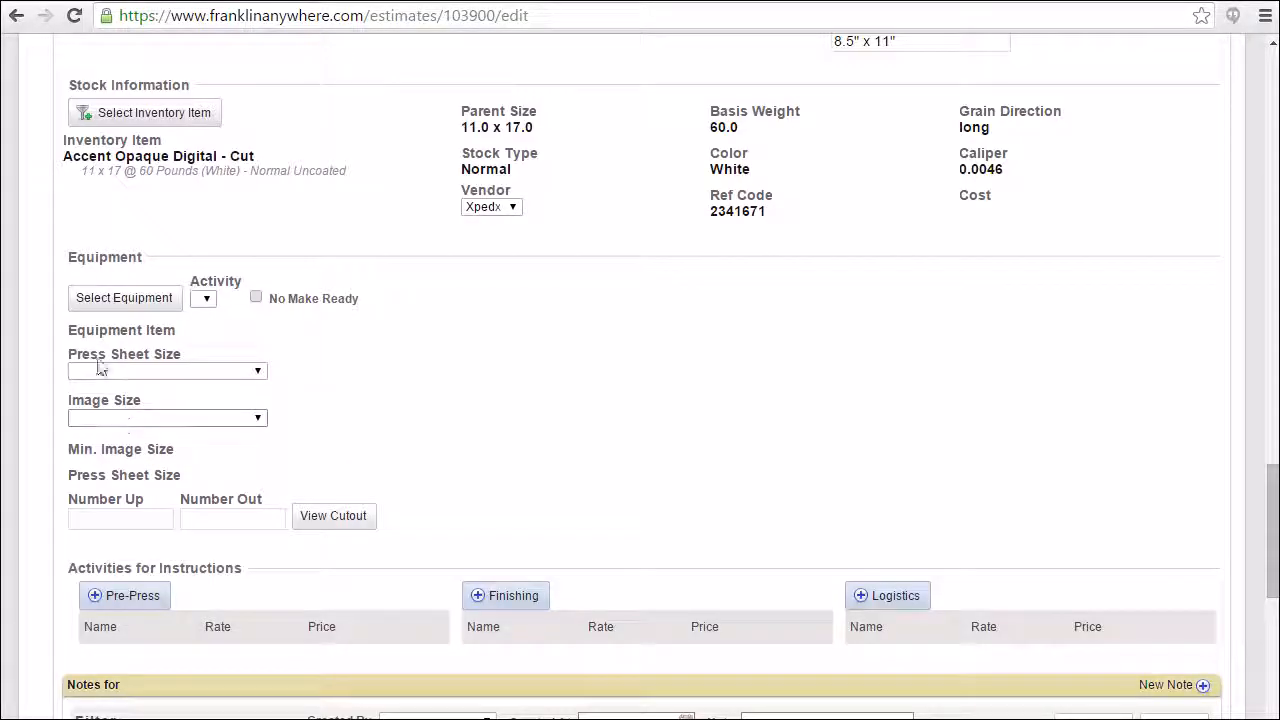
{"action": "left_click", "coordinate": [87, 303]}
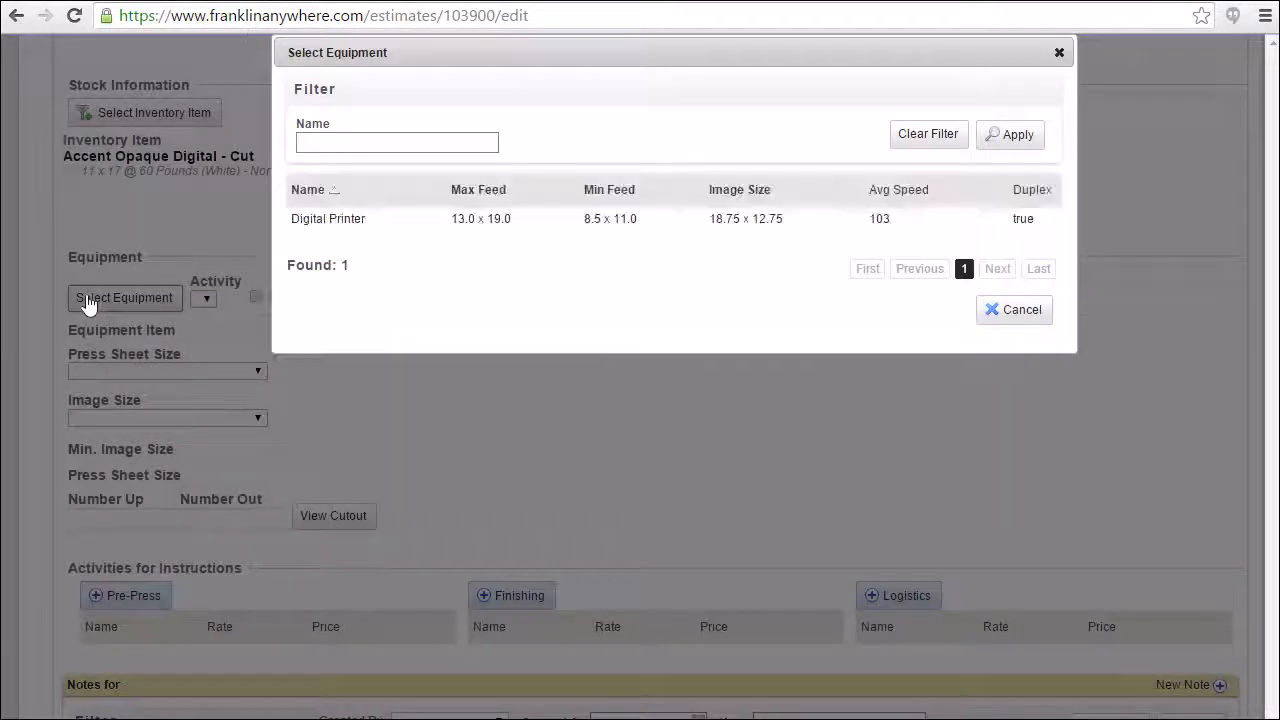
{"action": "left_click", "coordinate": [295, 220]}
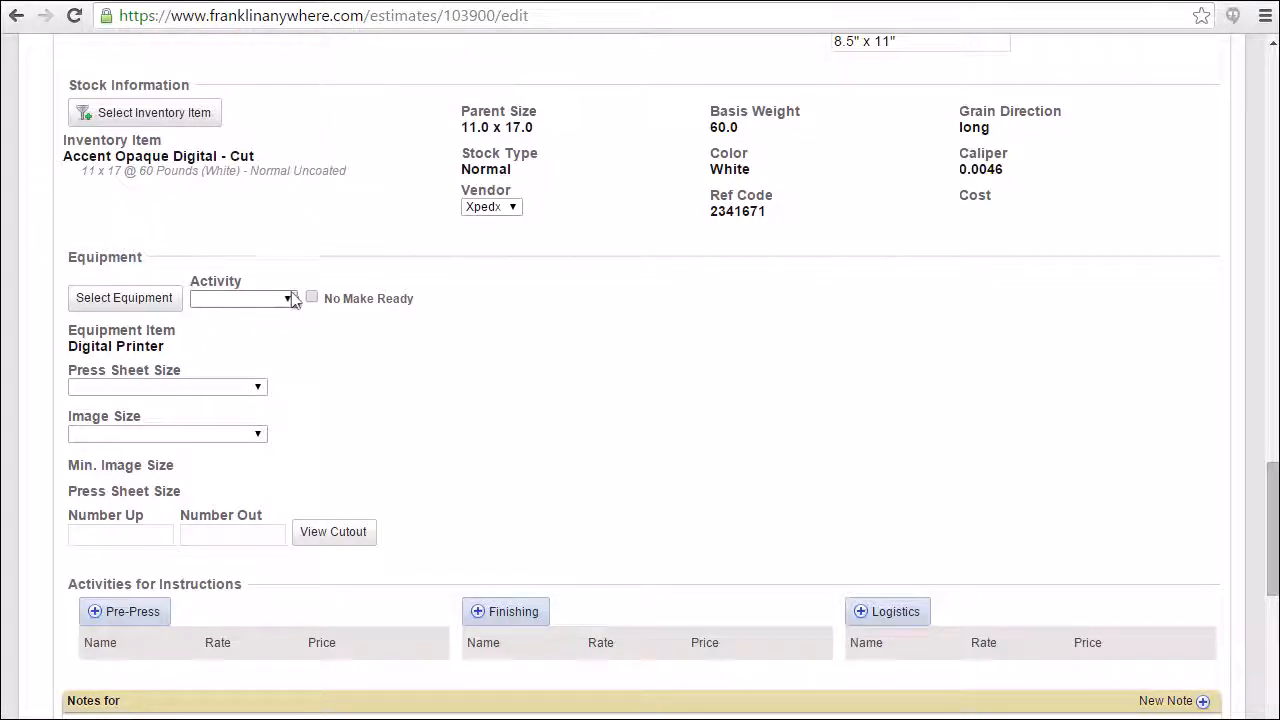
{"action": "left_click", "coordinate": [285, 299]}
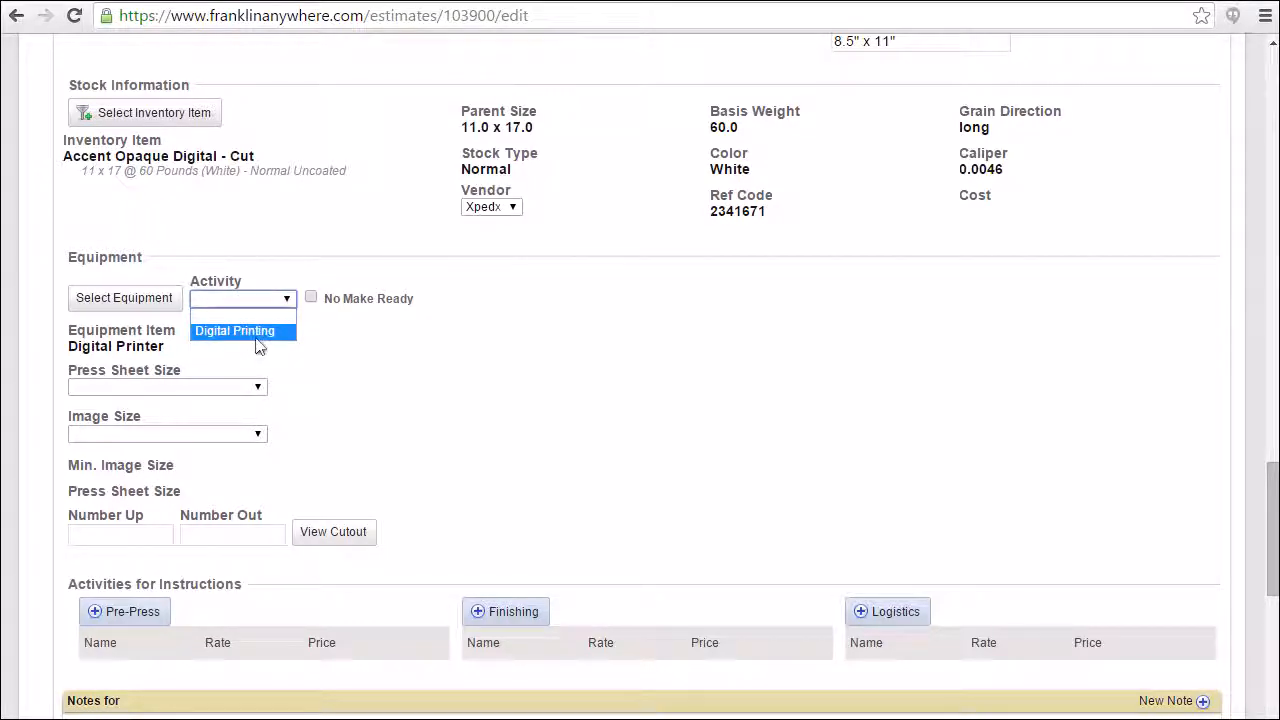
{"action": "left_click", "coordinate": [260, 338]}
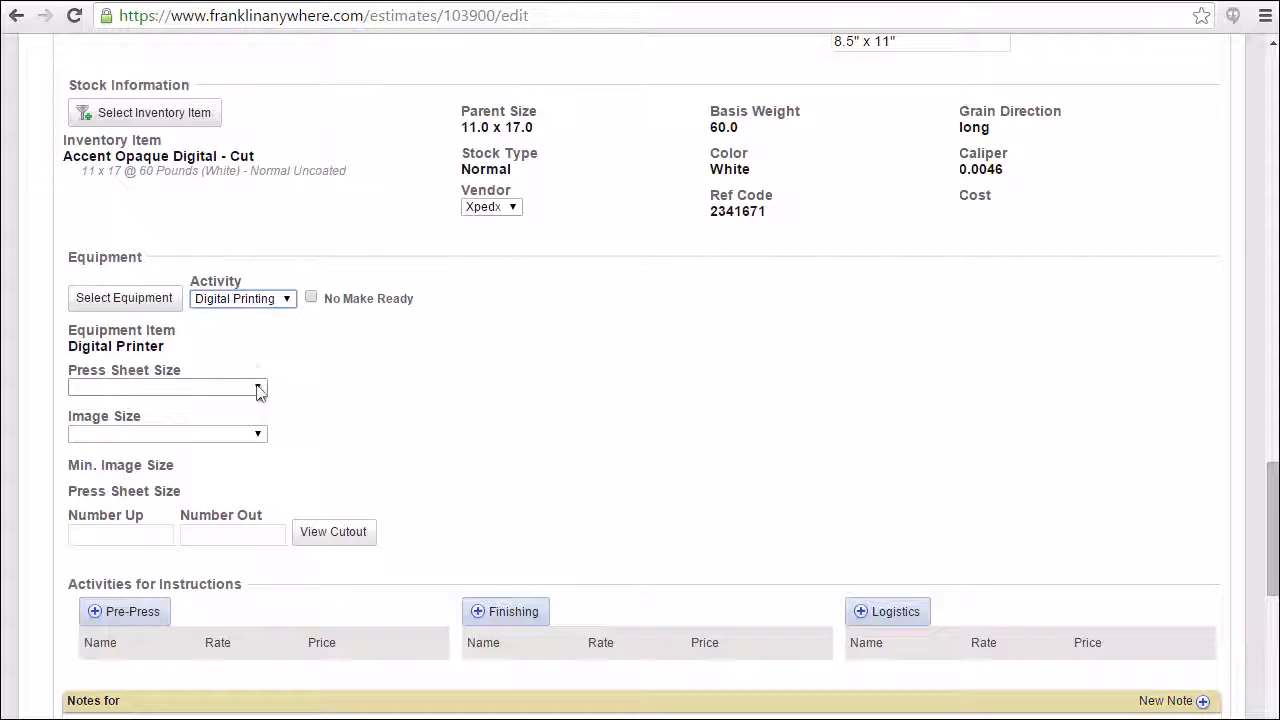
Set the part's press sheet size to 11.0 x 17.0 and its image size to 11.0" x 17.0" @ 2up.
{"action": "left_click", "coordinate": [257, 389]}
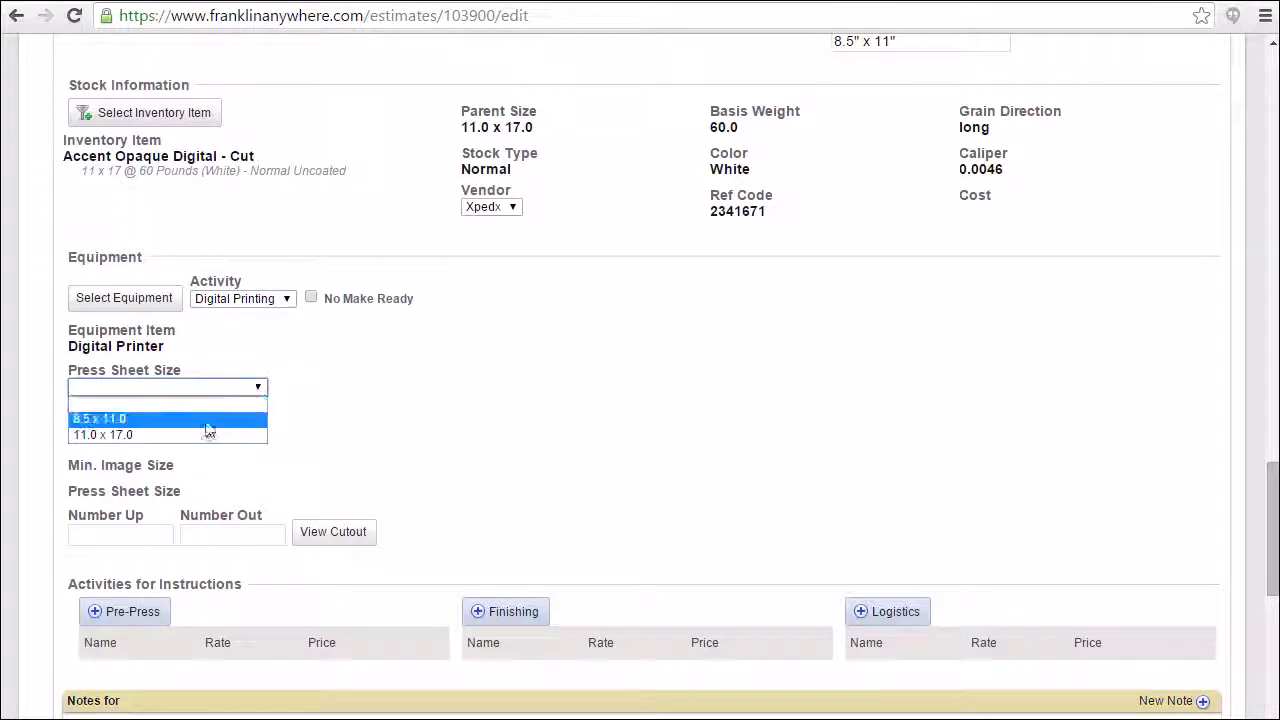
{"action": "left_click", "coordinate": [166, 436]}
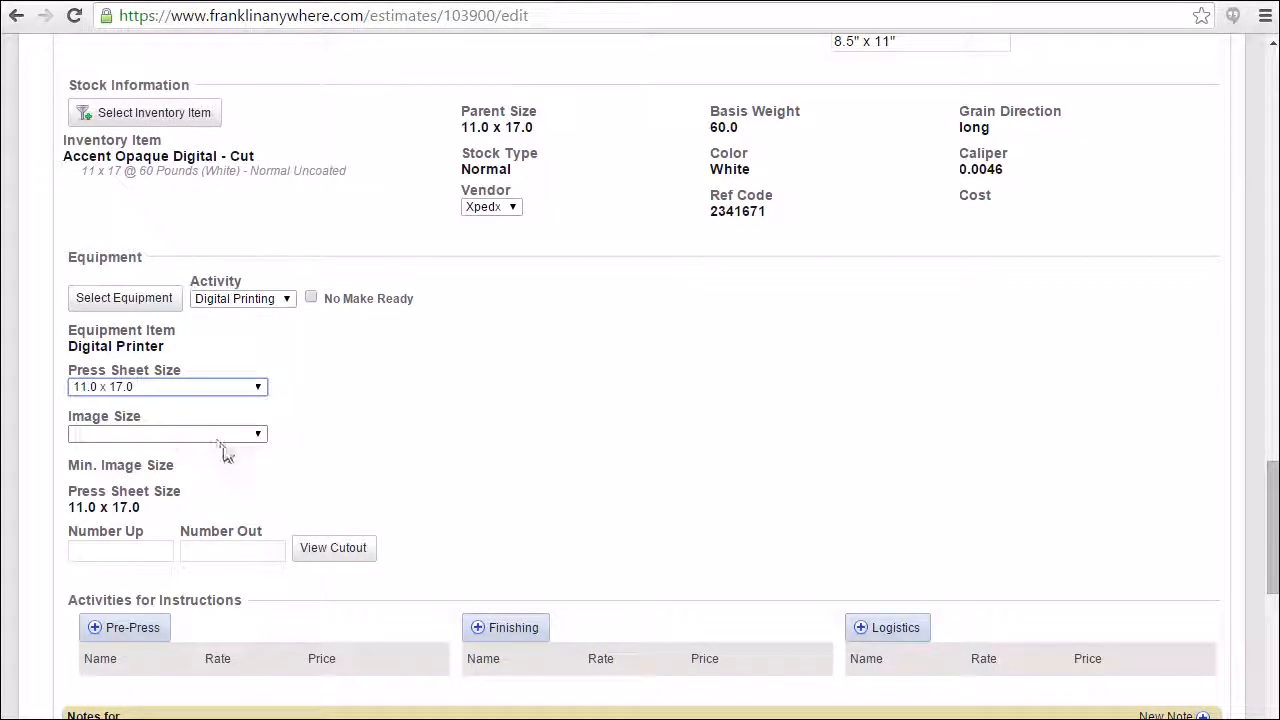
{"action": "left_click", "coordinate": [255, 437]}
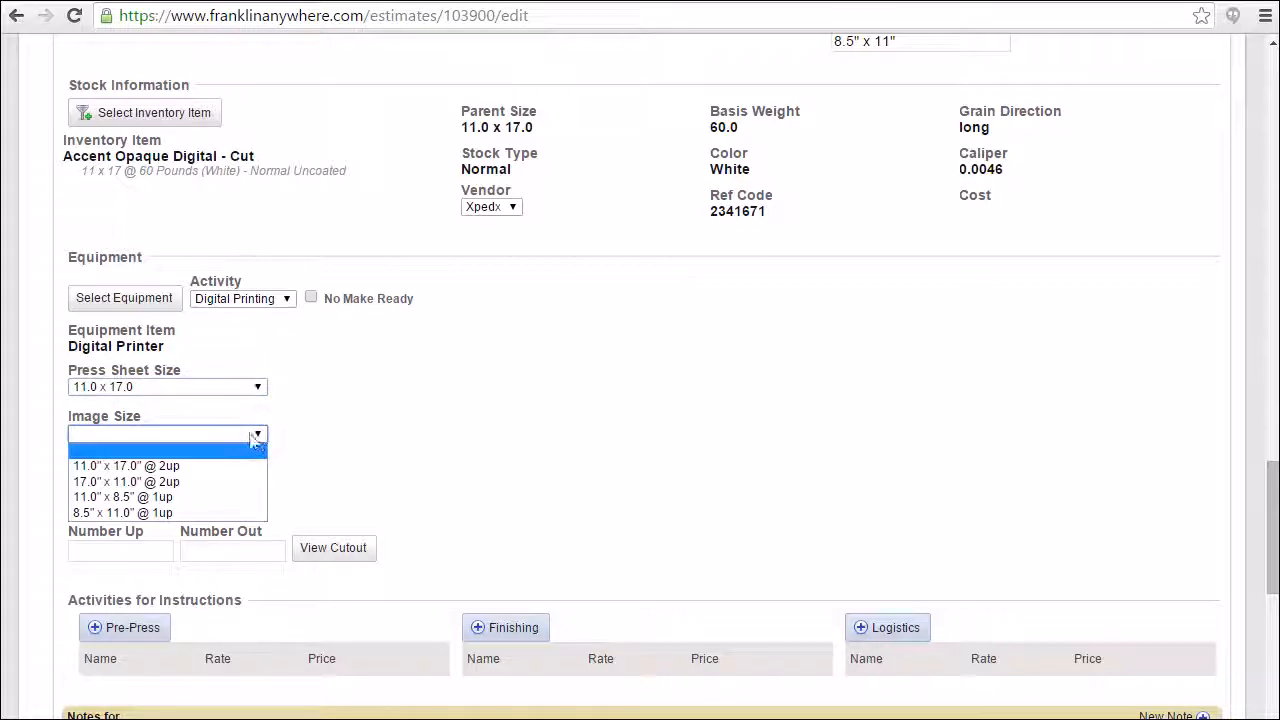
{"action": "left_click", "coordinate": [196, 466]}
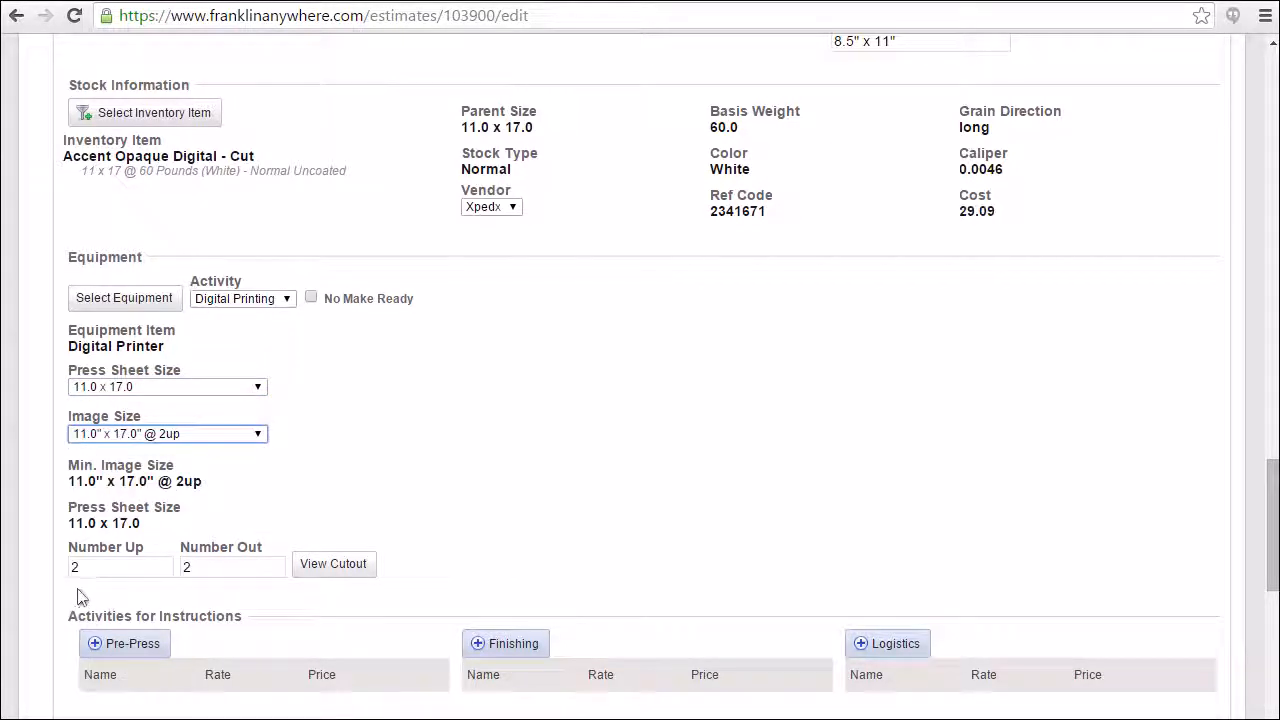
Examine the cutout diagram for the part's sheet layout and close it.
{"action": "left_click", "coordinate": [333, 564]}
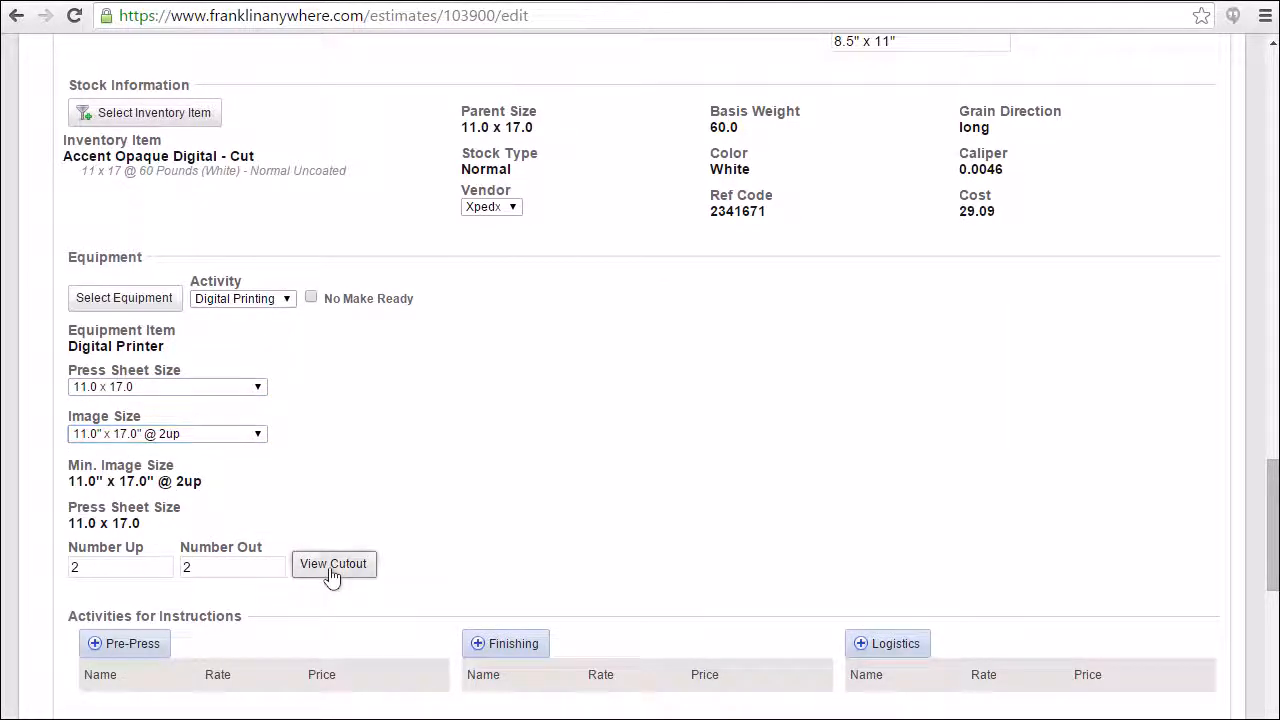
{"action": "scroll", "coordinate": [150, 520], "scroll_direction": "down", "scroll_amount": 5}
{"action": "scroll", "coordinate": [140, 520], "scroll_direction": "down", "scroll_amount": 1}
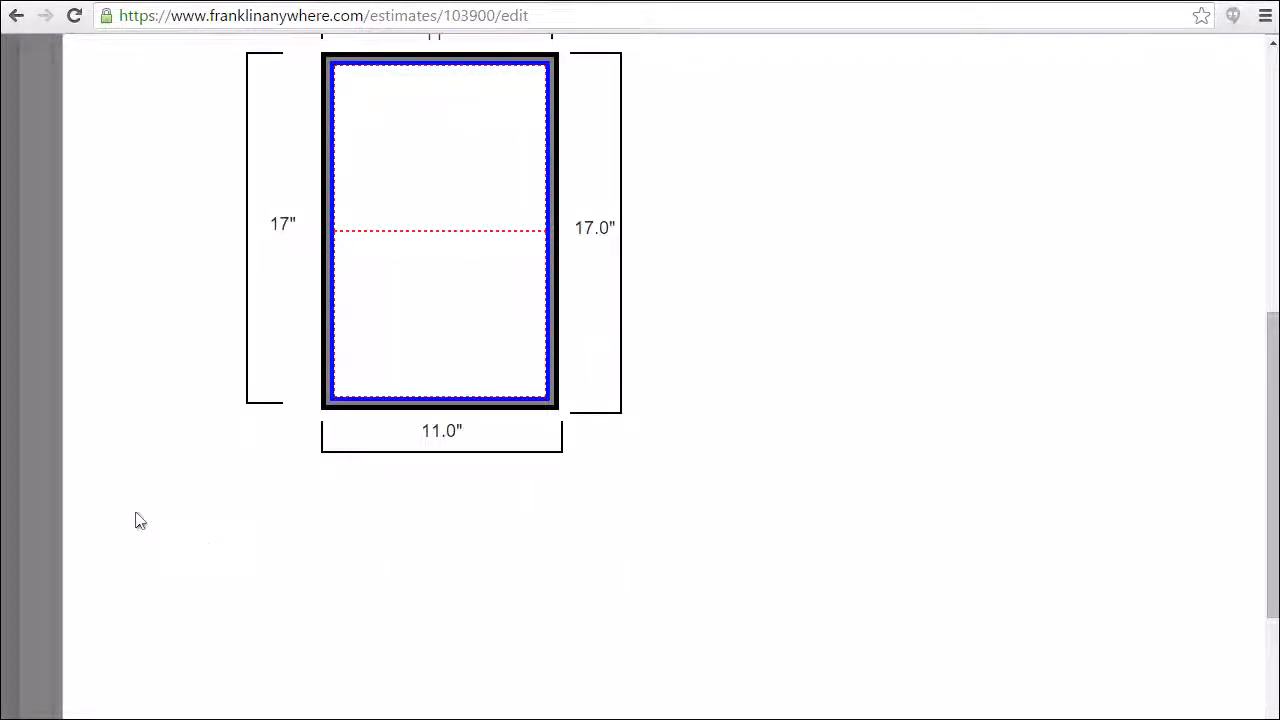
{"action": "left_click", "coordinate": [24, 363]}
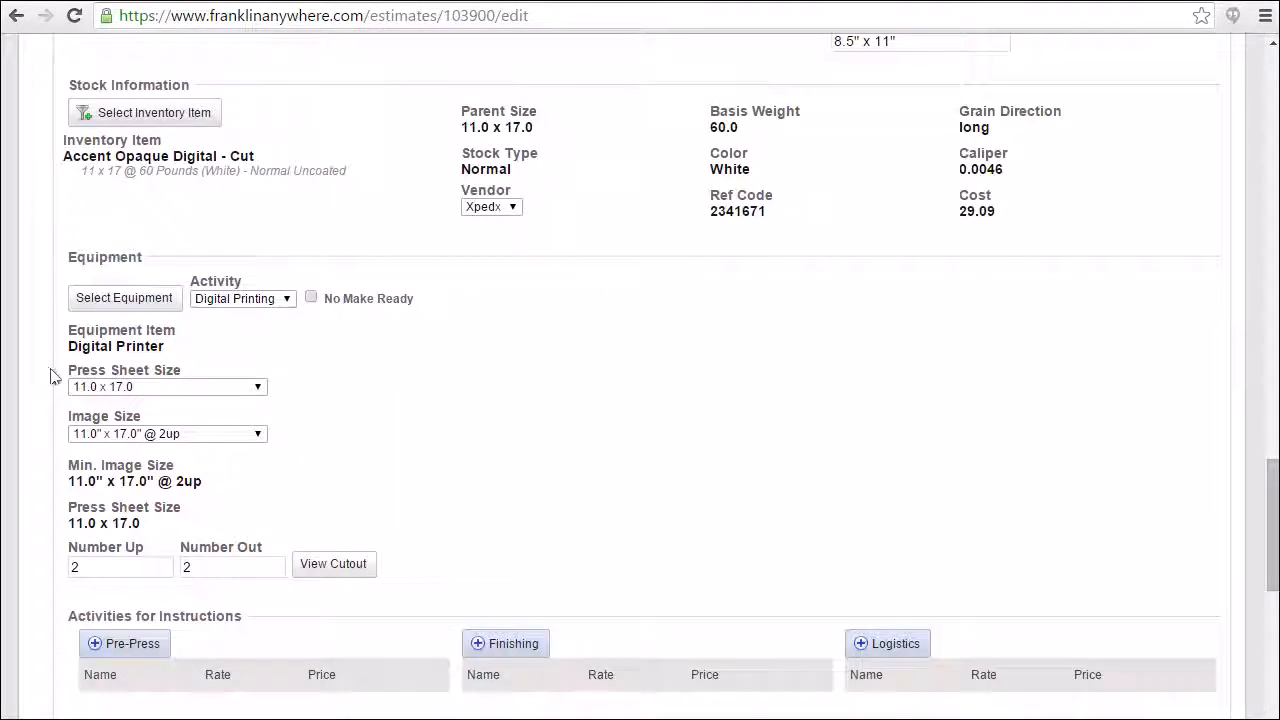
Add the Cutter -- PostPress finishing activity to the part with the Press Sheet to Final Size cut.
{"action": "scroll", "coordinate": [40, 475], "scroll_direction": "down", "scroll_amount": 3}
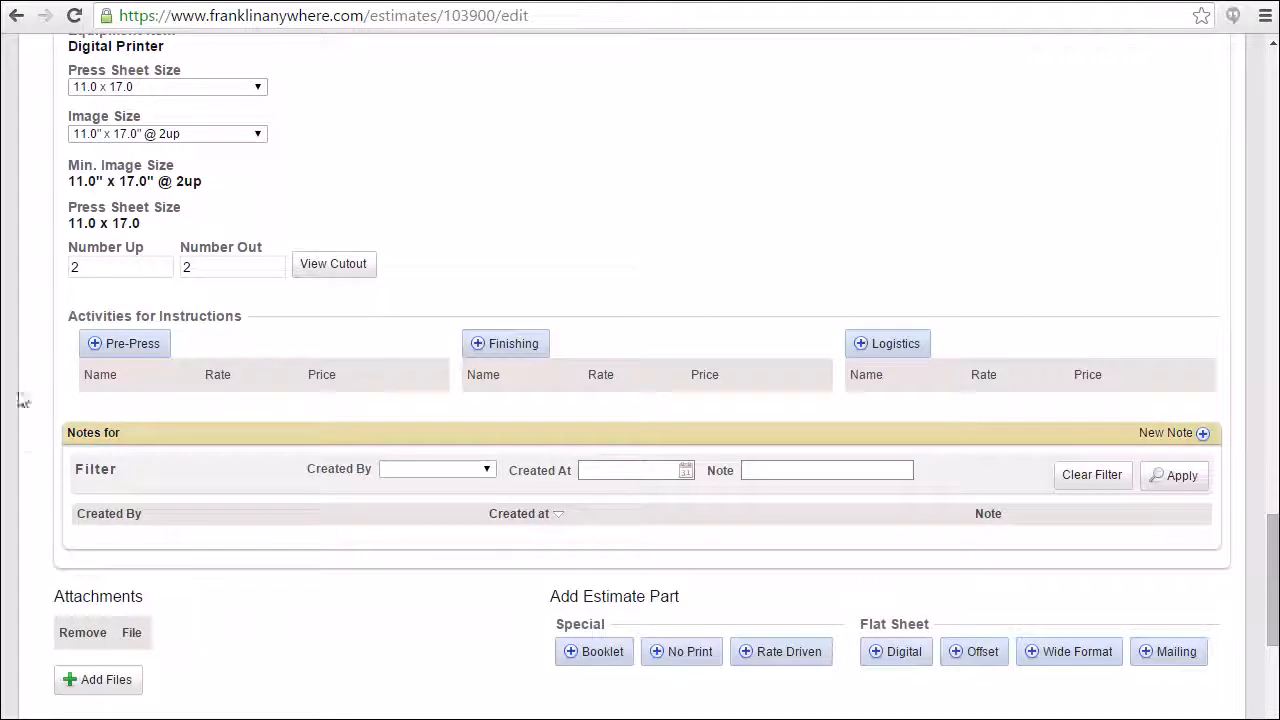
{"action": "left_click", "coordinate": [496, 350]}
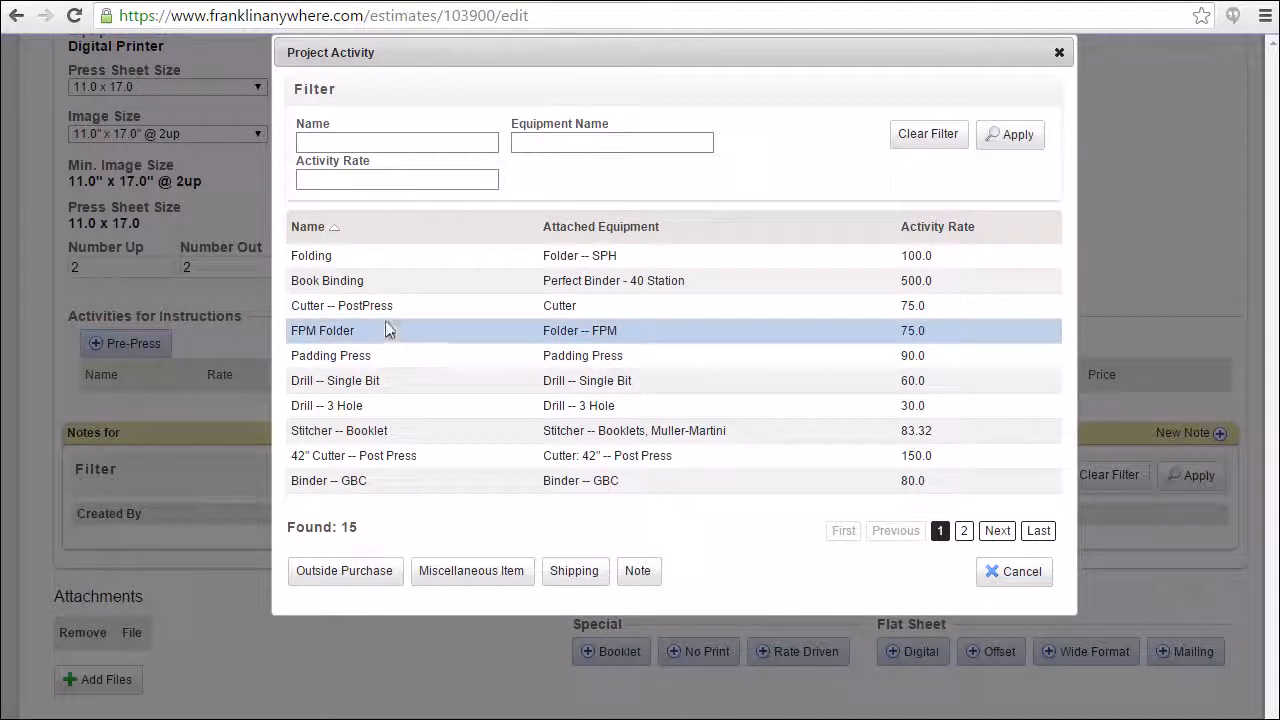
{"action": "left_click", "coordinate": [368, 305]}
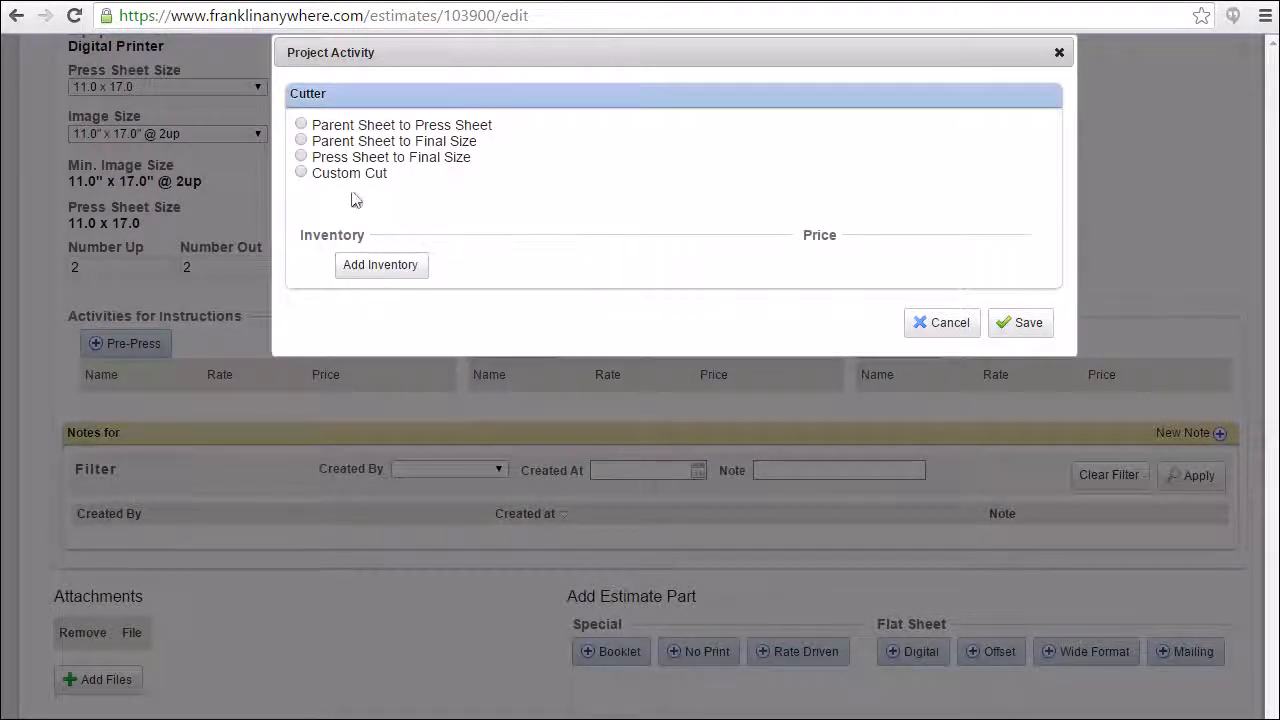
{"action": "left_click", "coordinate": [302, 157]}
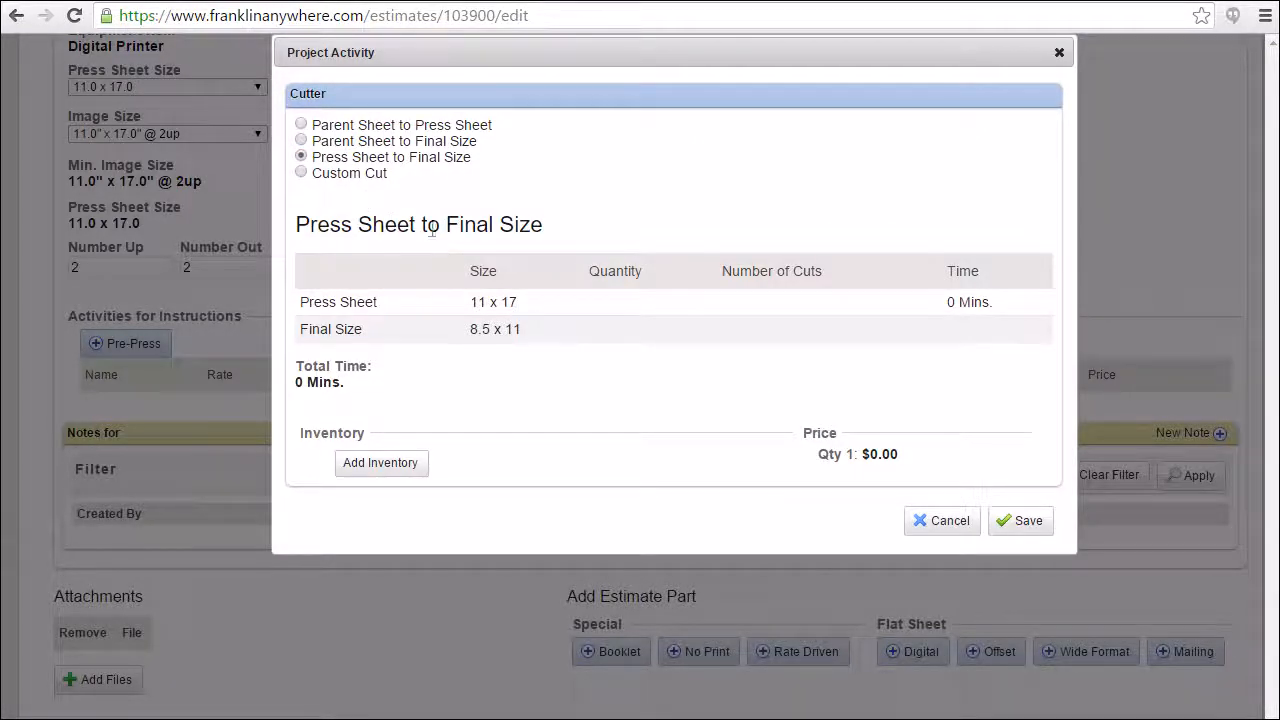
{"action": "left_click", "coordinate": [1020, 521]}
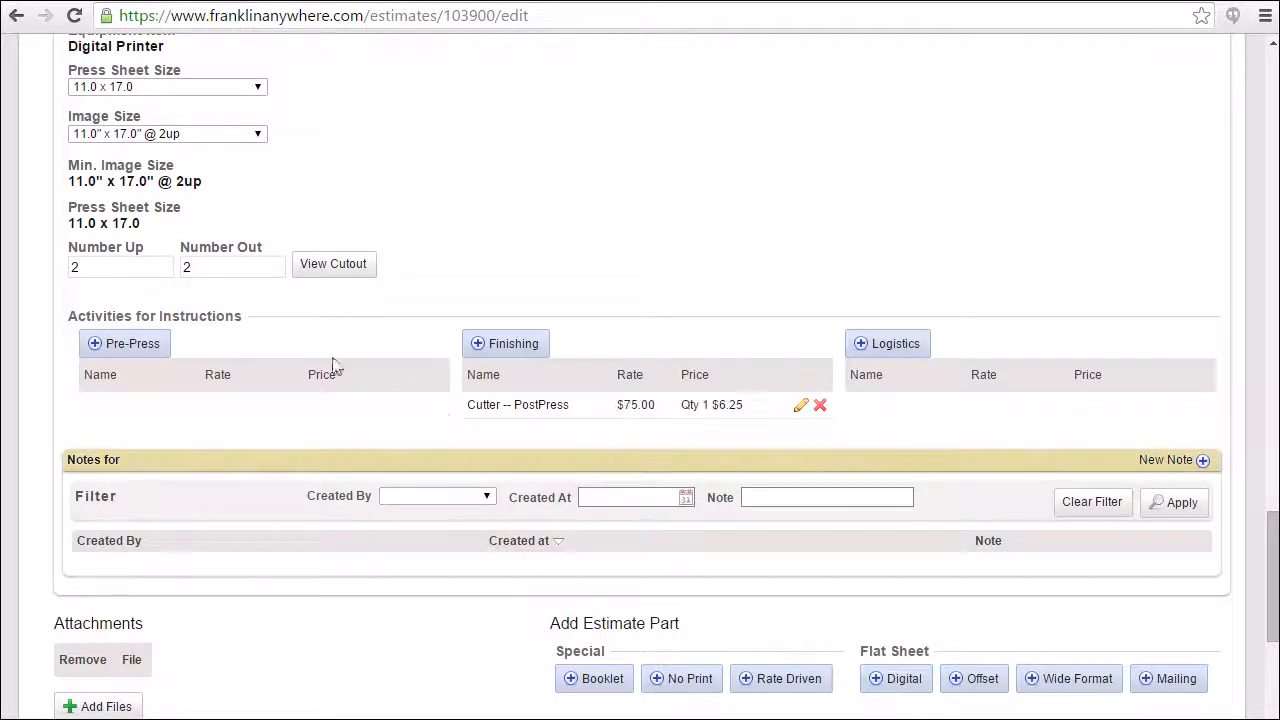
Add a Pre-Flight pre-press activity of 10 minutes to the part.
{"action": "left_click", "coordinate": [126, 352]}
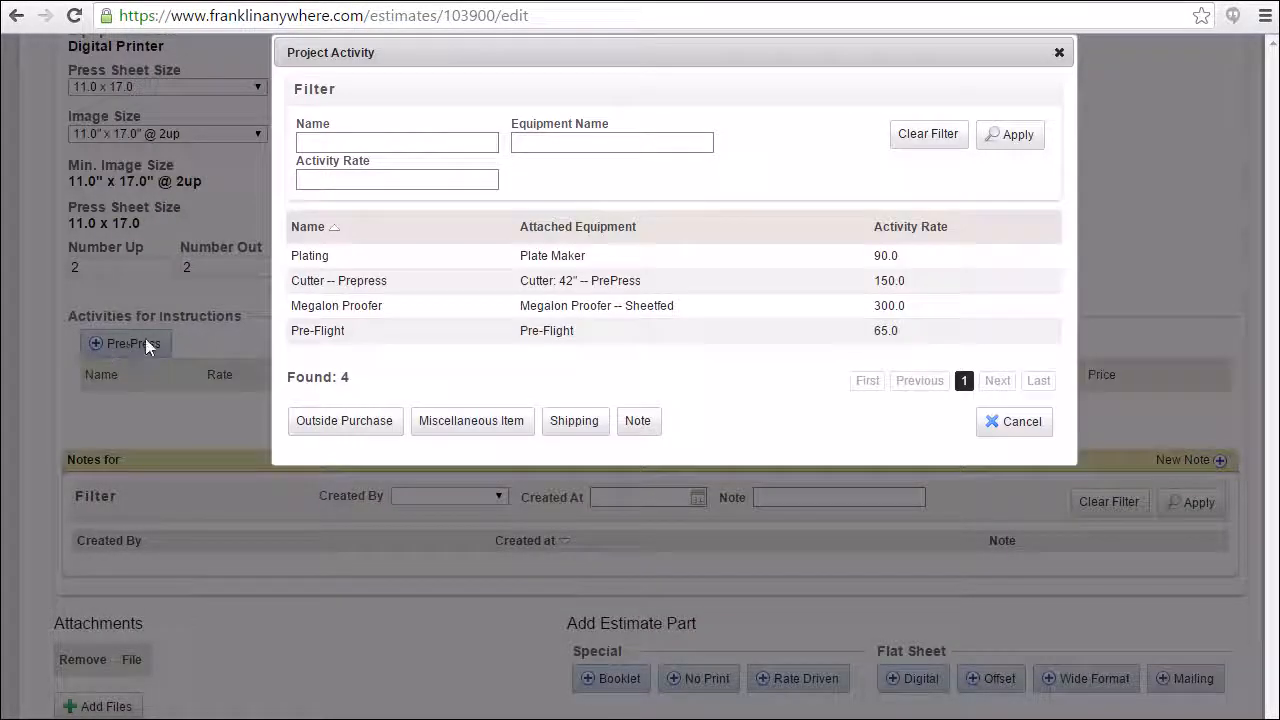
{"action": "left_click", "coordinate": [305, 333]}
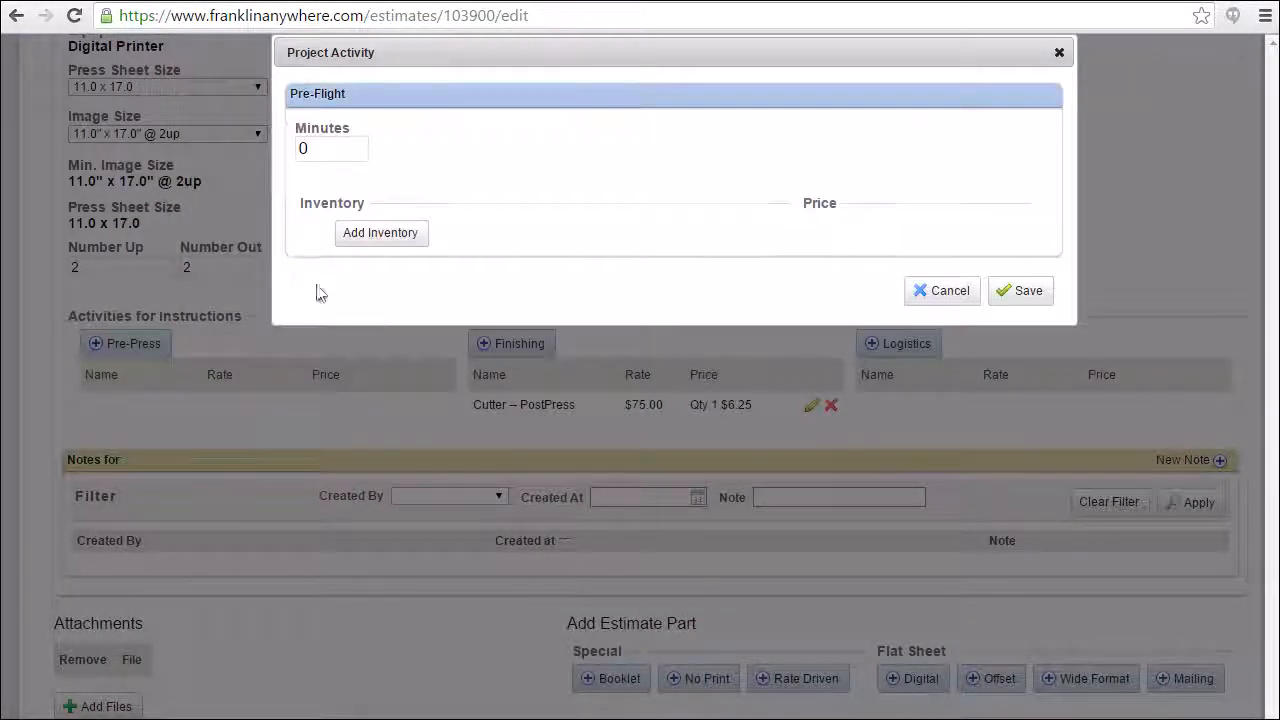
{"action": "left_click_drag", "start_coordinate": [324, 149], "coordinate": [290, 160]}
{"action": "type", "text": "1"}
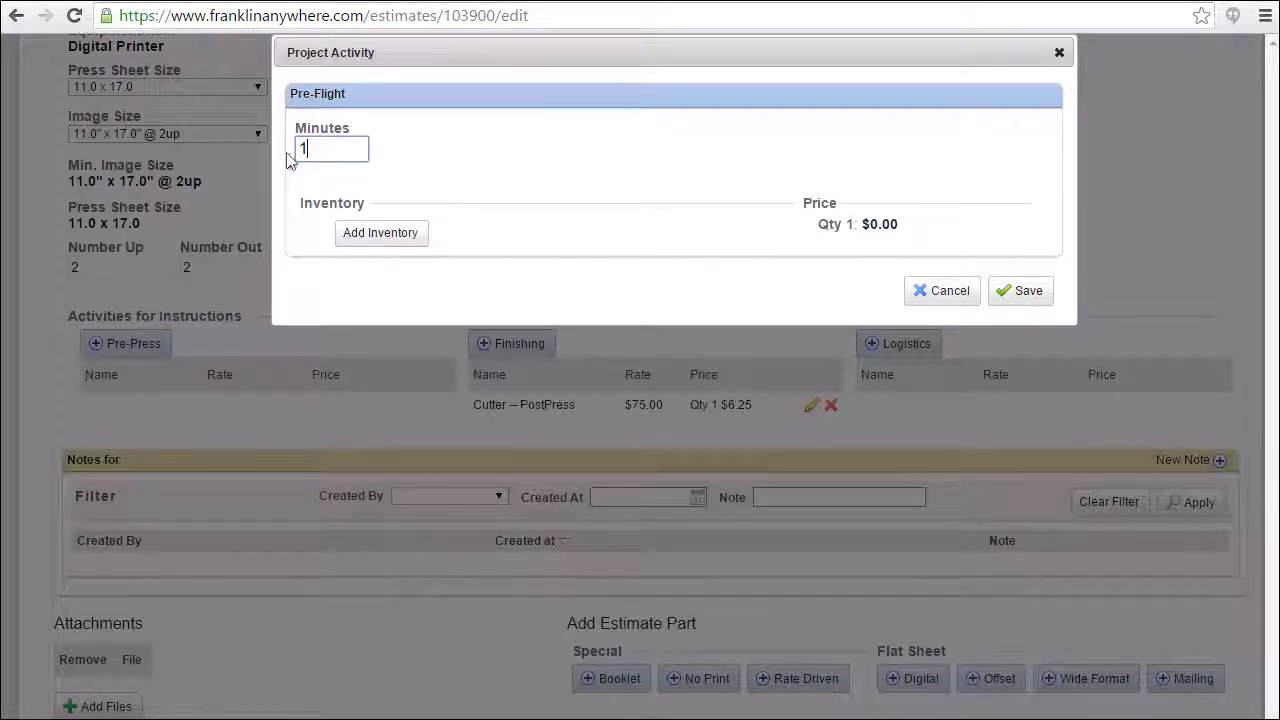
{"action": "type", "text": "0"}
{"action": "left_click", "coordinate": [1030, 292]}
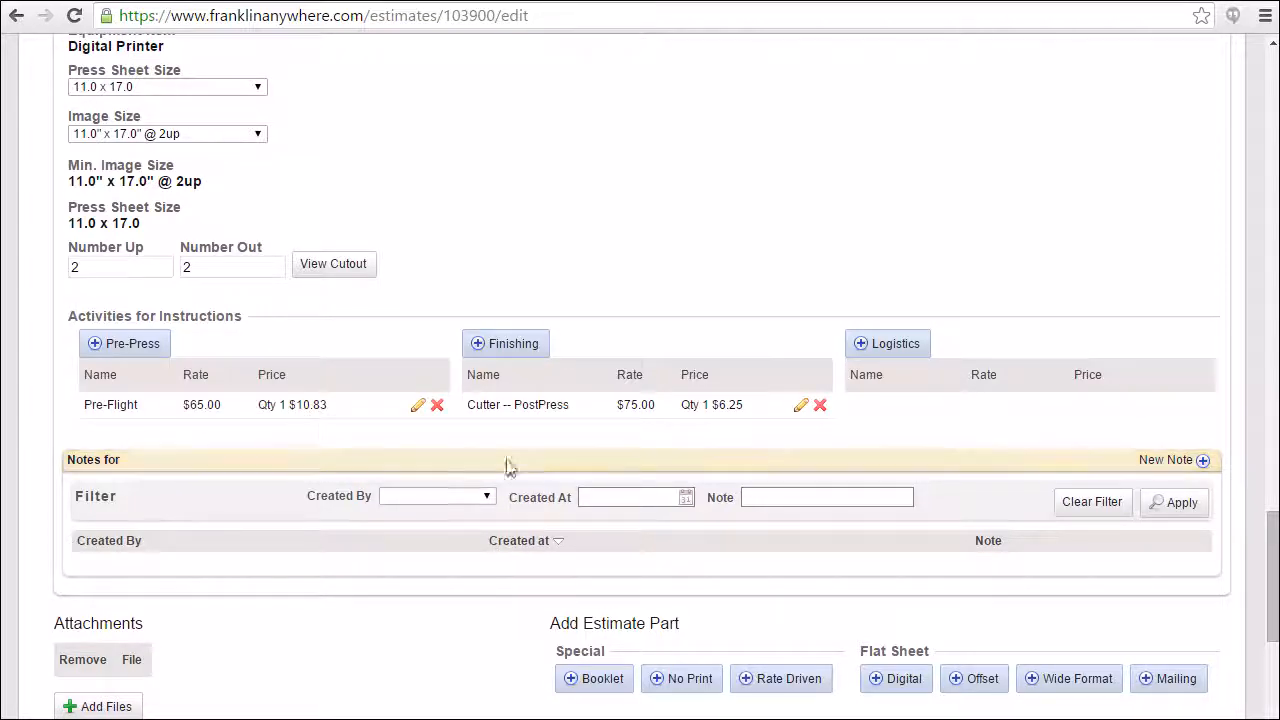
Attach the Flying Low image from the 25Aug15 pictures folder to the estimate.
{"action": "scroll", "coordinate": [416, 578], "scroll_direction": "down", "scroll_amount": 3}
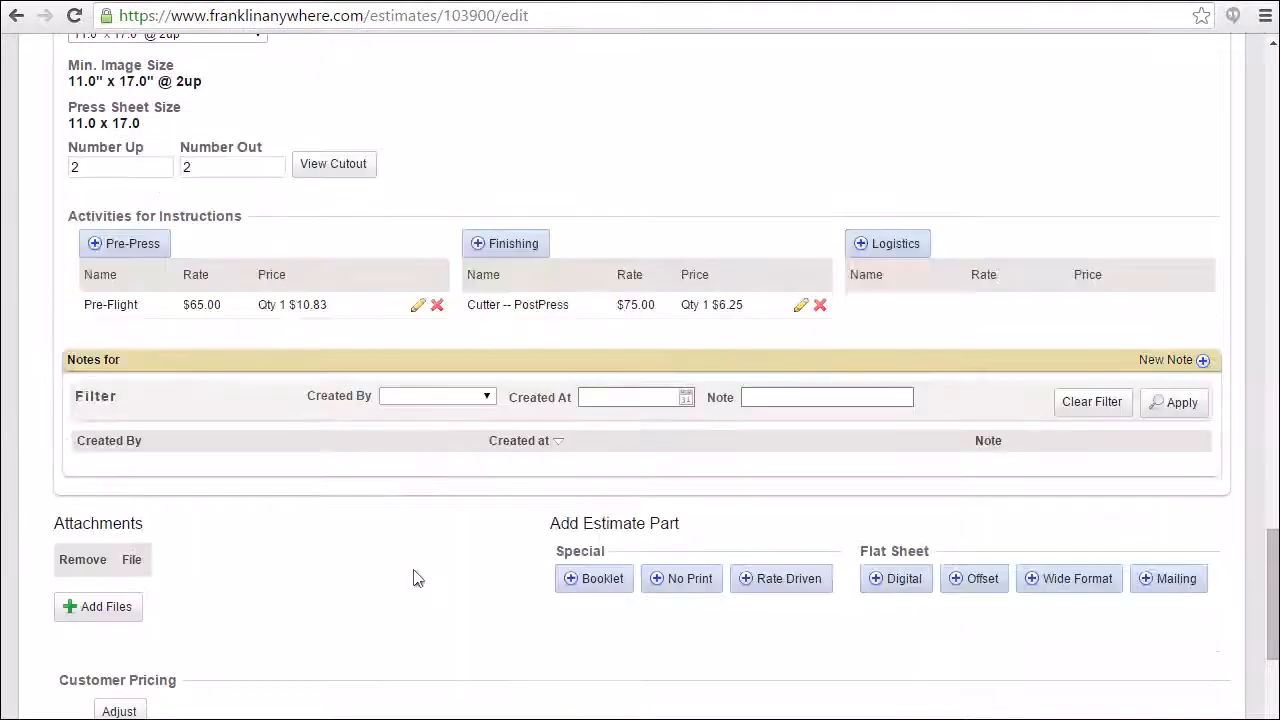
{"action": "scroll", "coordinate": [418, 578], "scroll_direction": "down", "scroll_amount": 1}
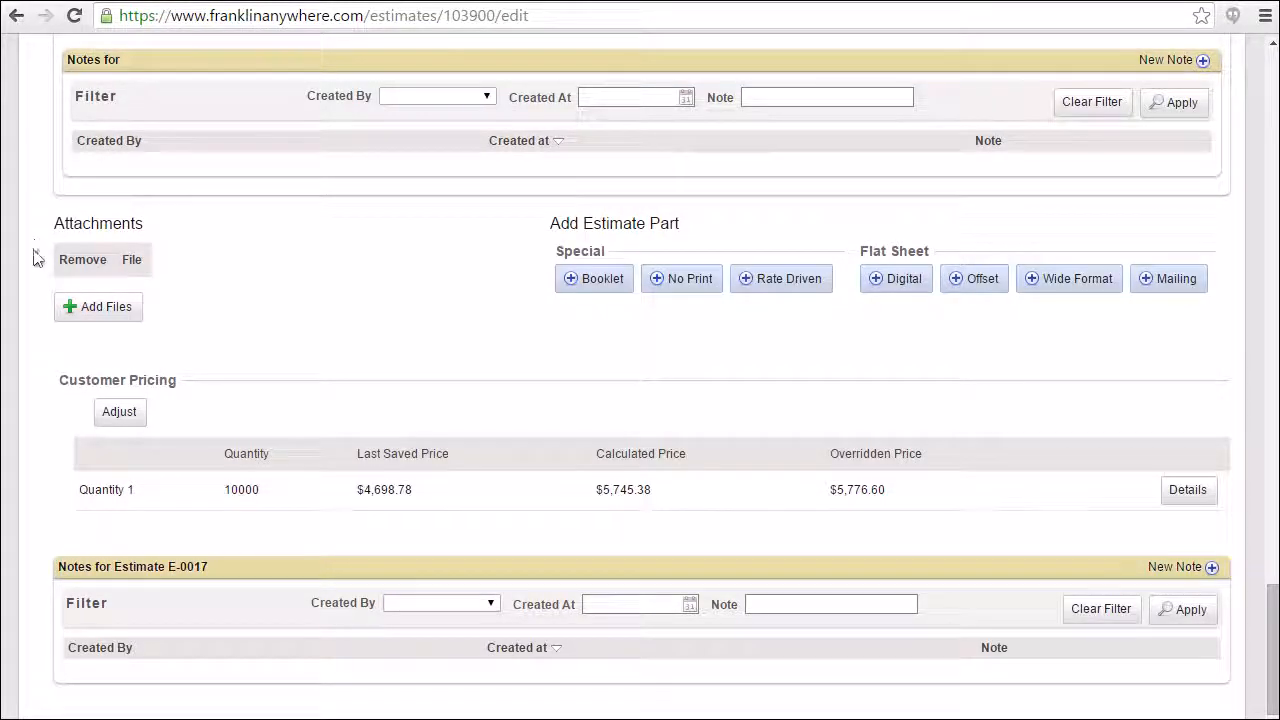
{"action": "left_click", "coordinate": [90, 310]}
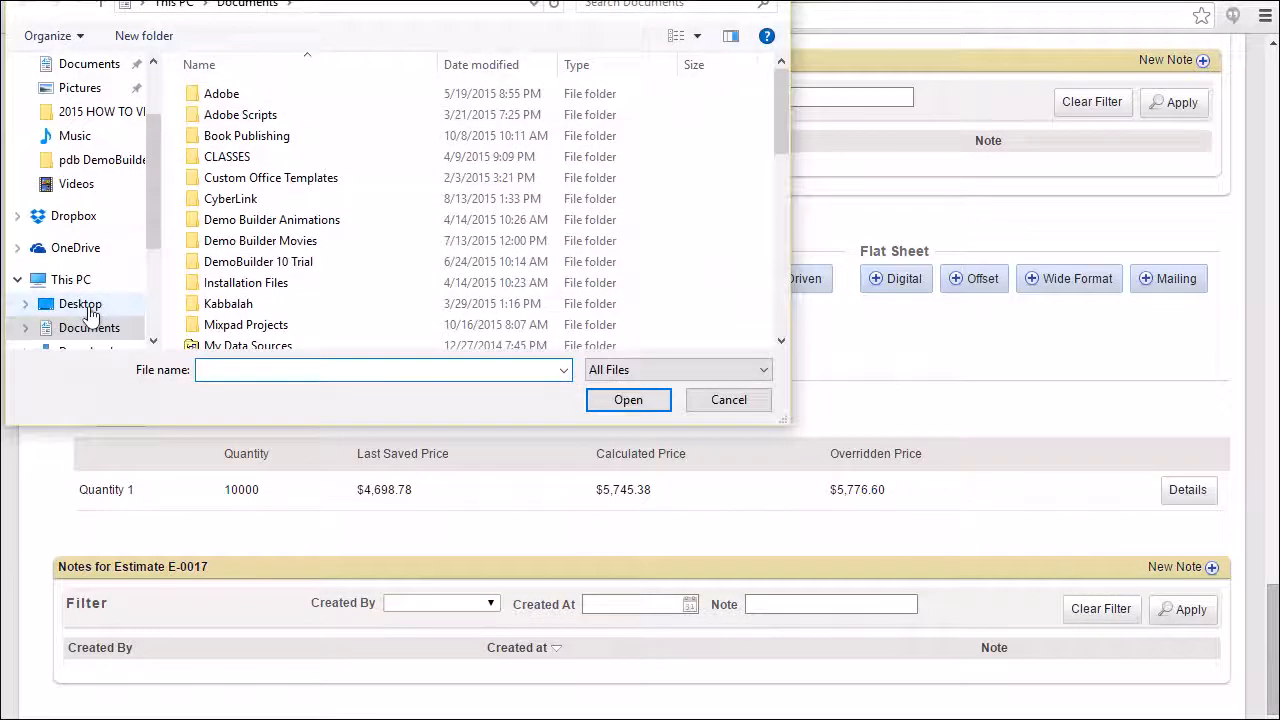
{"action": "left_click", "coordinate": [68, 90]}
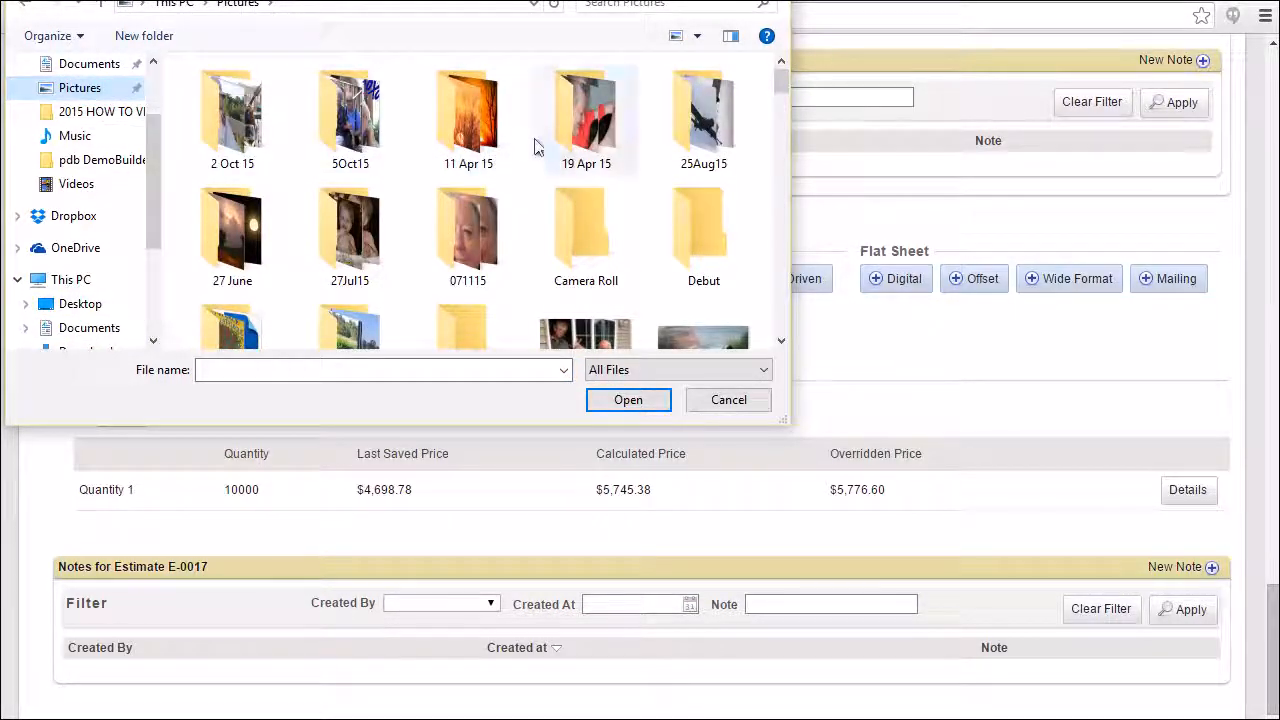
{"action": "double_click", "coordinate": [708, 125]}
{"action": "left_click", "coordinate": [708, 125]}
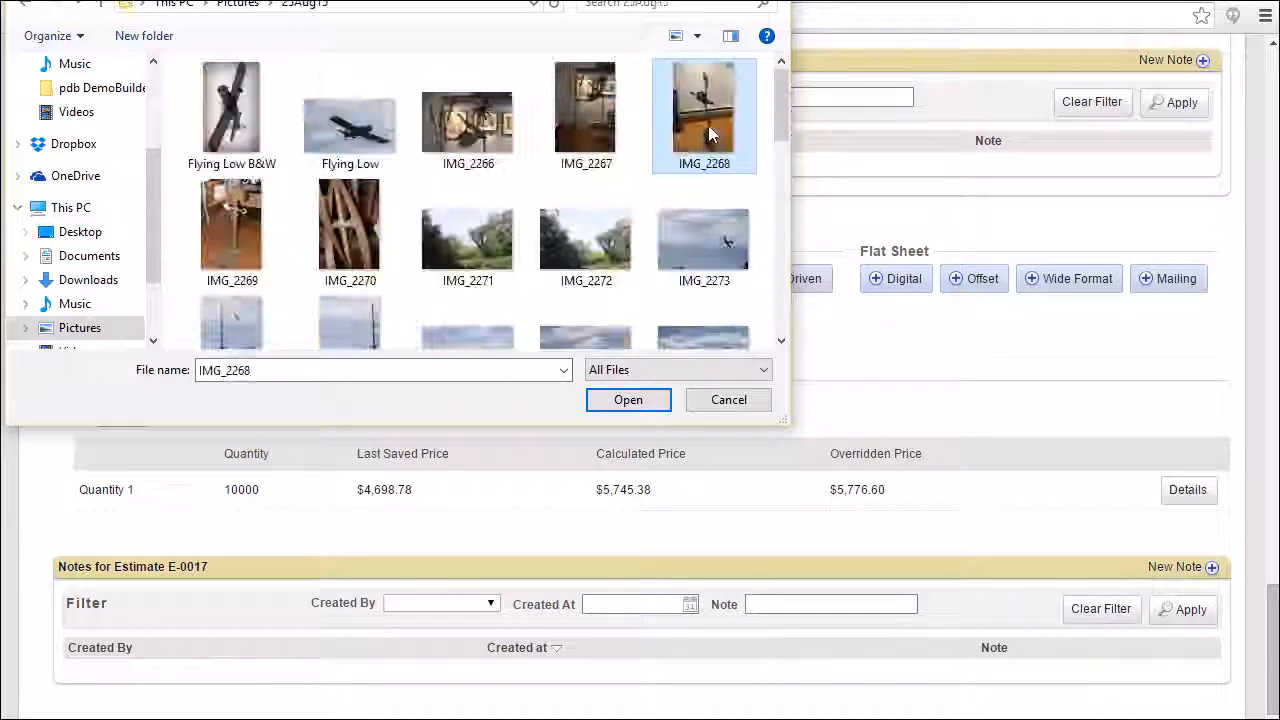
{"action": "left_click", "coordinate": [322, 150]}
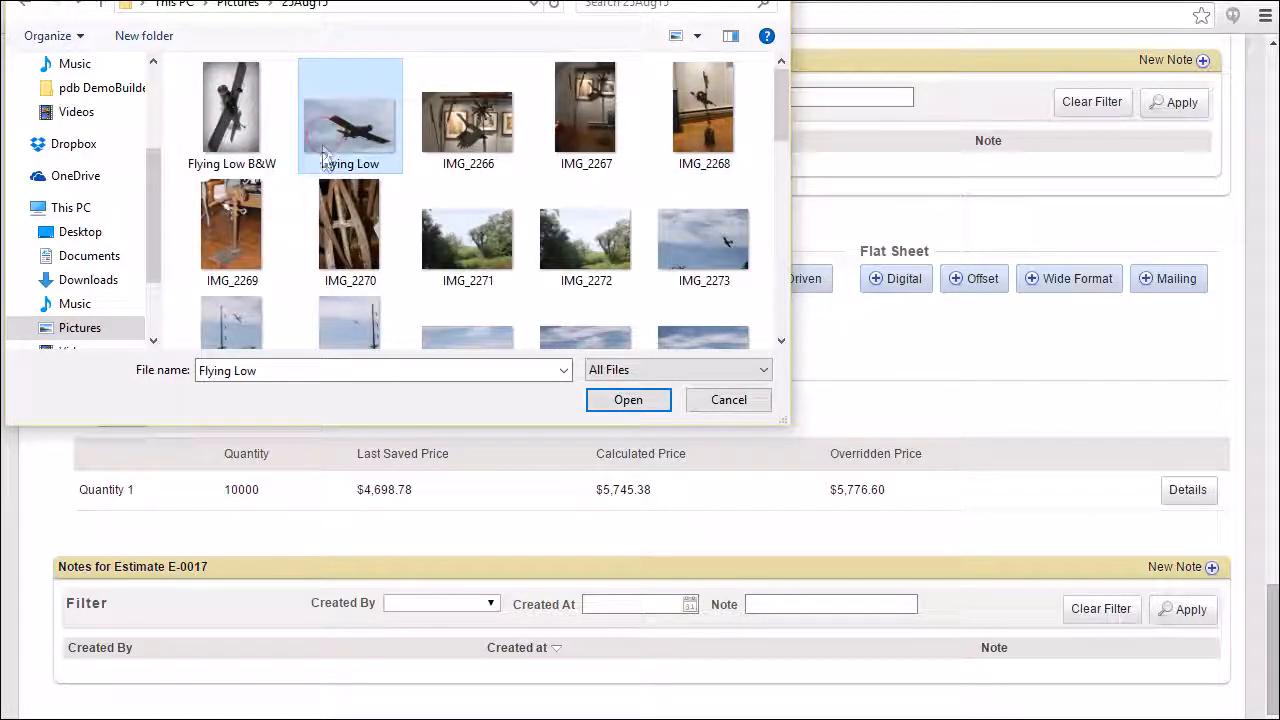
{"action": "left_click", "coordinate": [628, 400]}
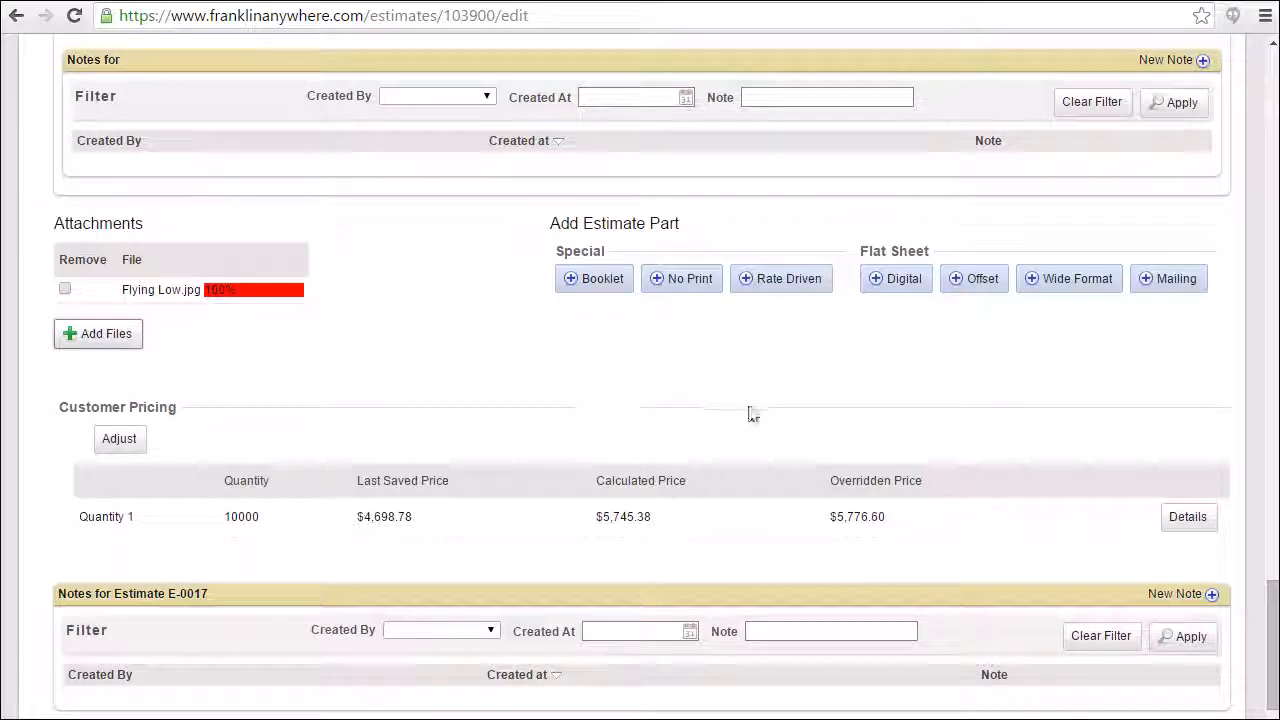
Review the Quantity 1 estimate details for the Campus Map and Instructions parts, down to the project total, and close them.
{"action": "left_click", "coordinate": [1198, 528]}
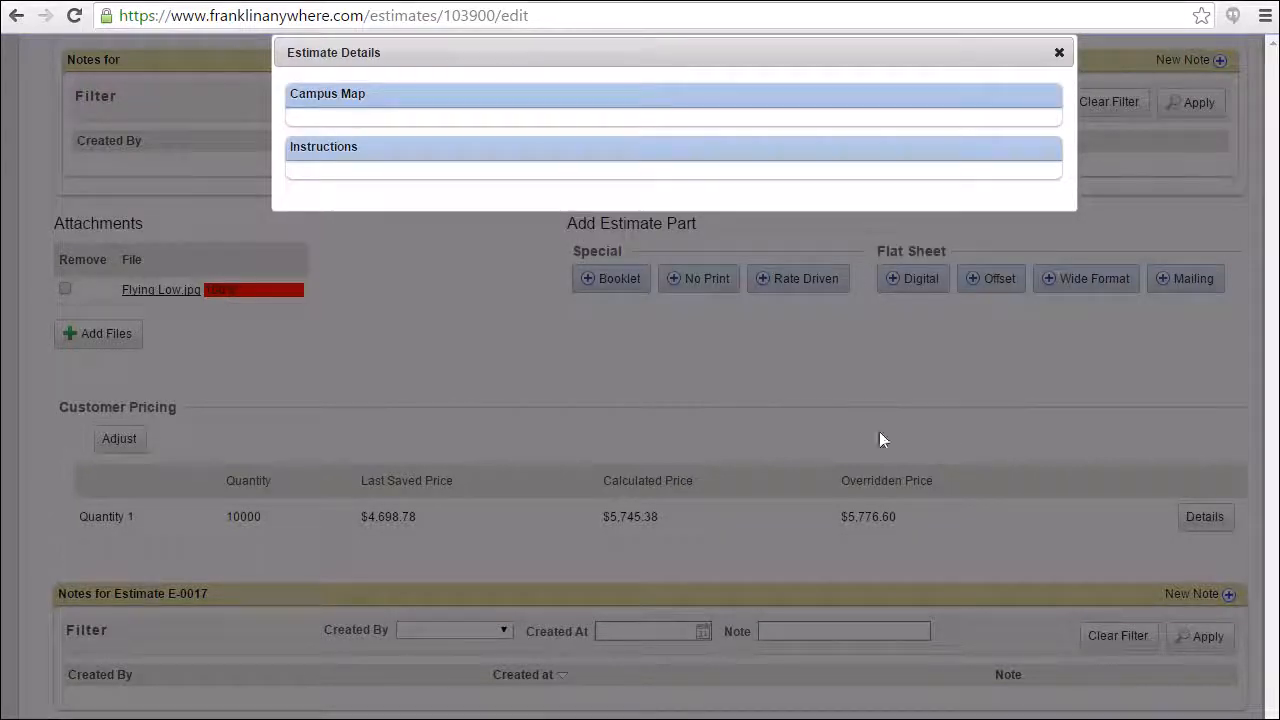
{"action": "left_click", "coordinate": [327, 94]}
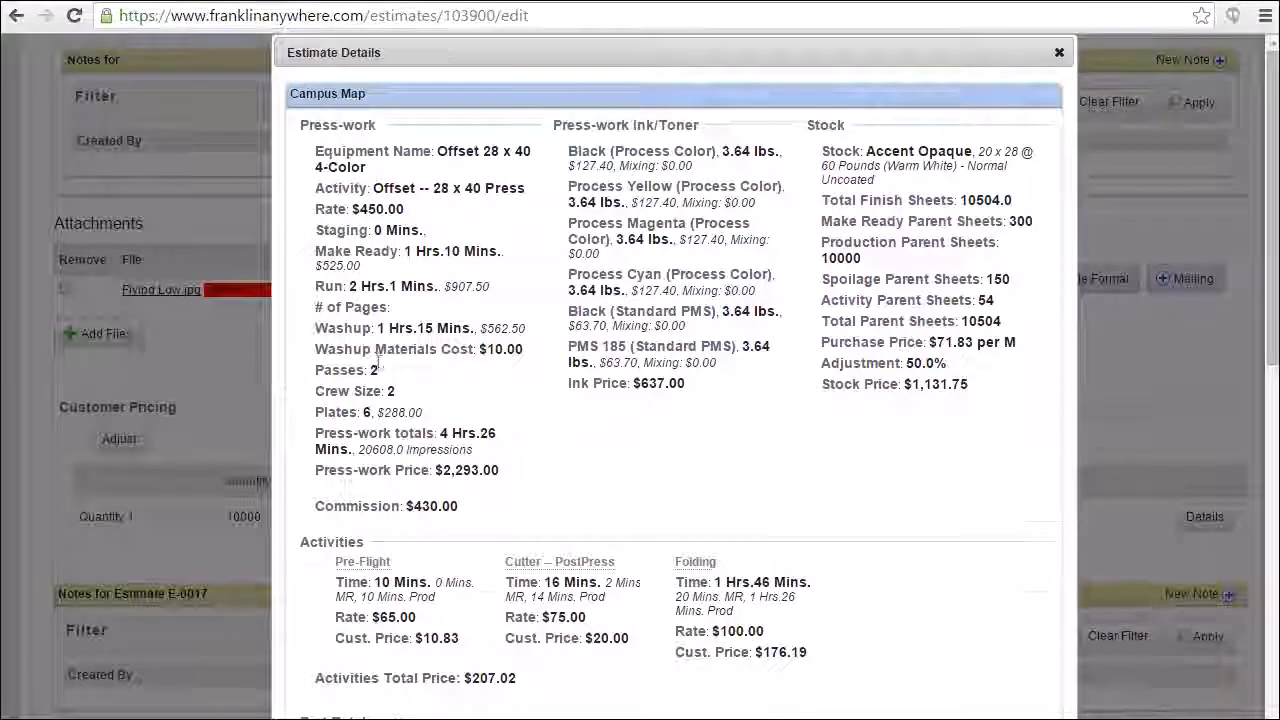
{"action": "scroll", "coordinate": [380, 360], "scroll_direction": "down", "scroll_amount": 7}
{"action": "scroll", "coordinate": [386, 362], "scroll_direction": "down", "scroll_amount": 2}
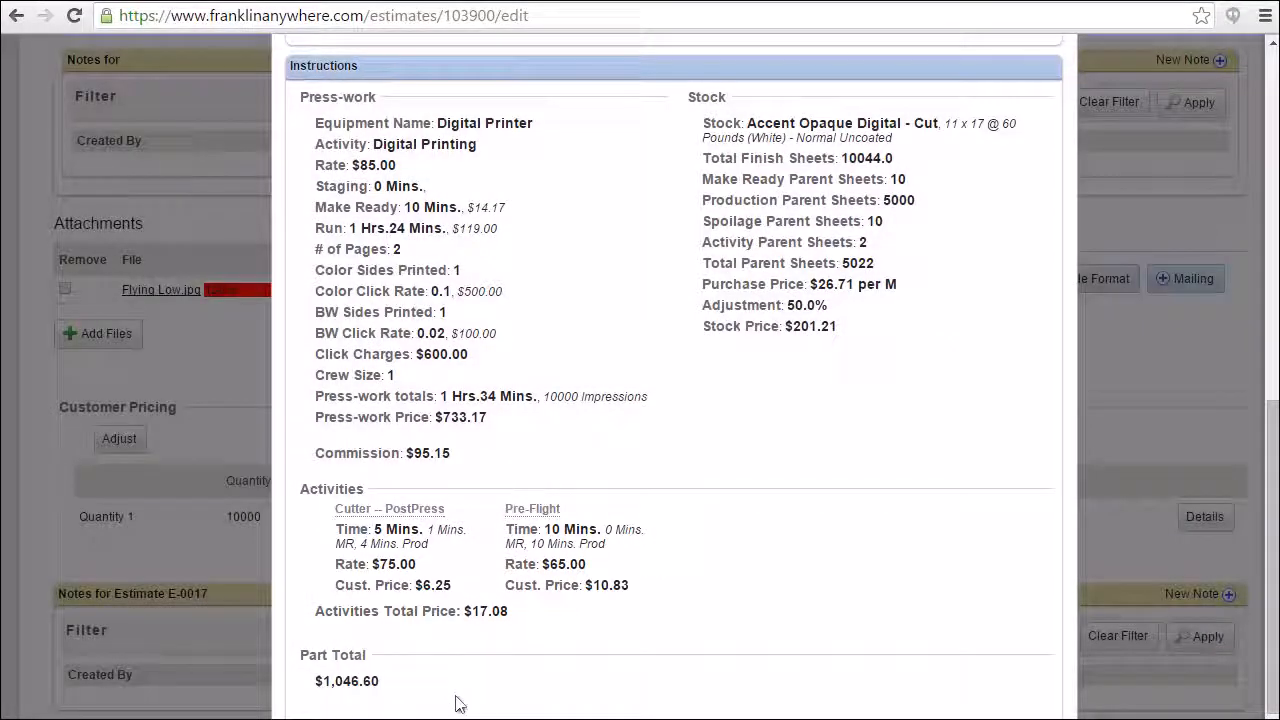
{"action": "scroll", "coordinate": [468, 669], "scroll_direction": "down", "scroll_amount": 1}
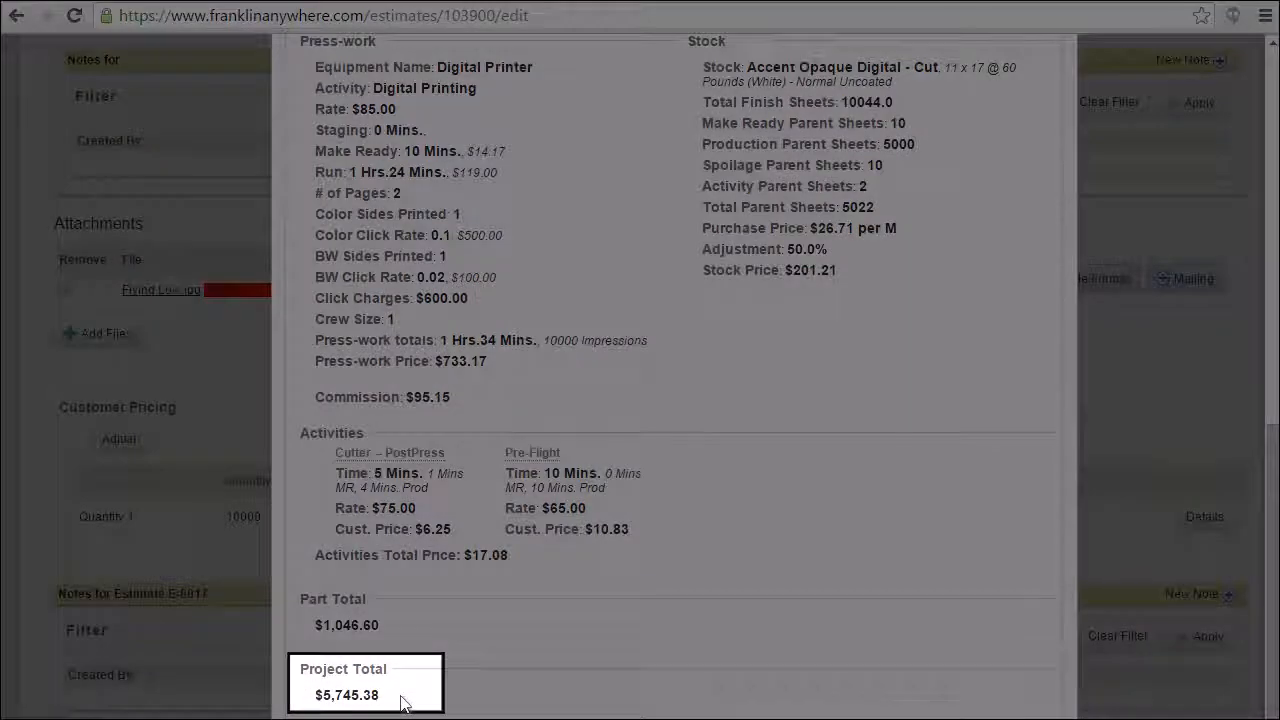
{"action": "scroll", "coordinate": [404, 695], "scroll_direction": "up", "scroll_amount": 2}
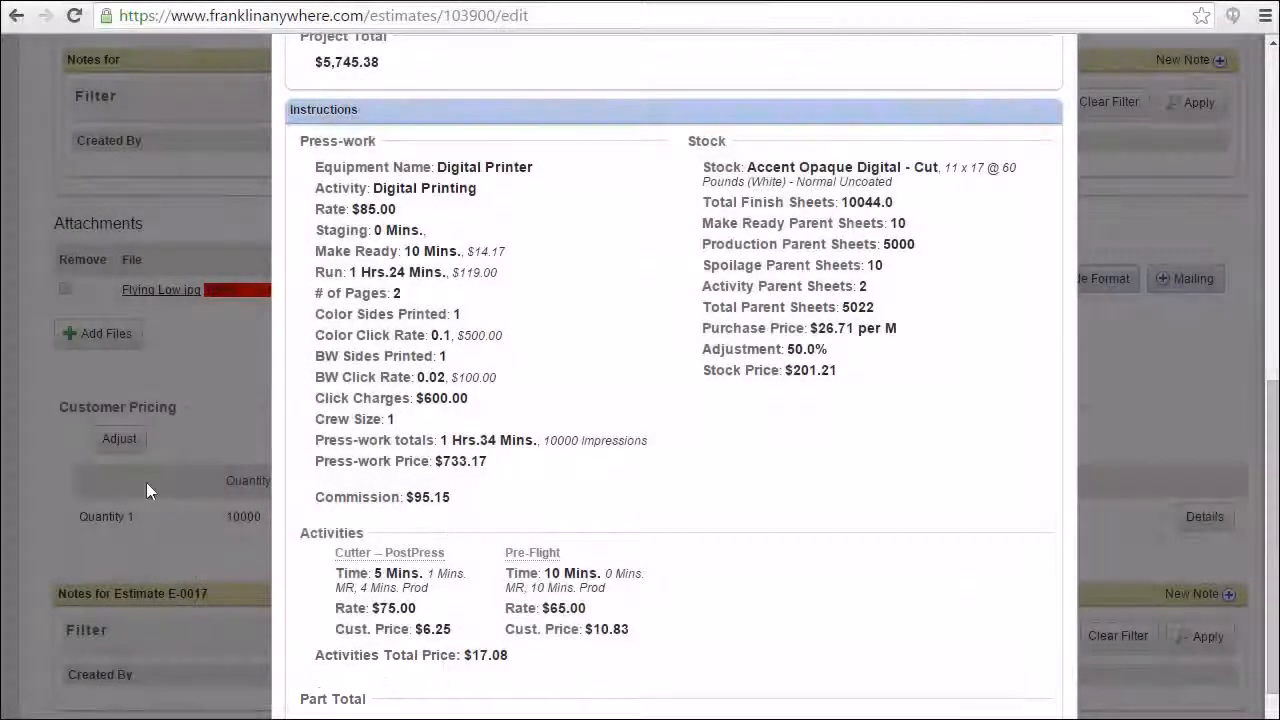
{"action": "left_click", "coordinate": [156, 372]}
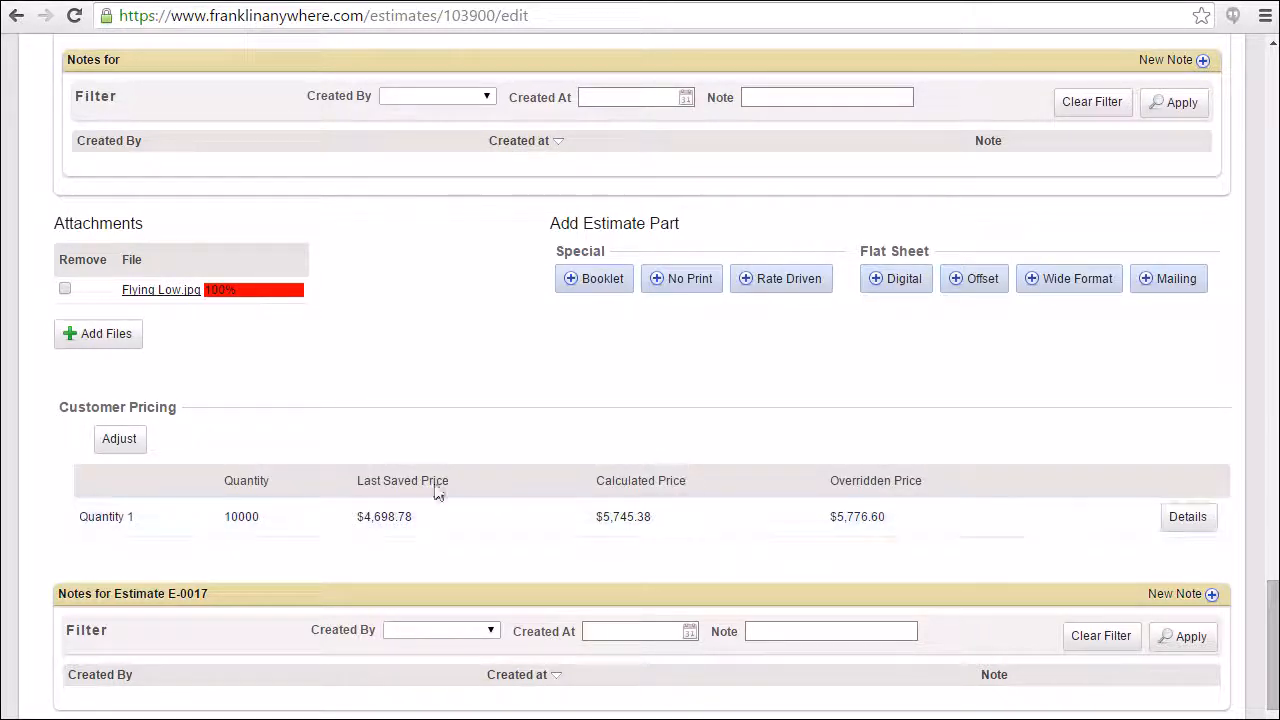
Adjust the Instructions part's customer pricing by price to 1000 and save the price adjustments.
{"action": "left_click", "coordinate": [120, 439]}
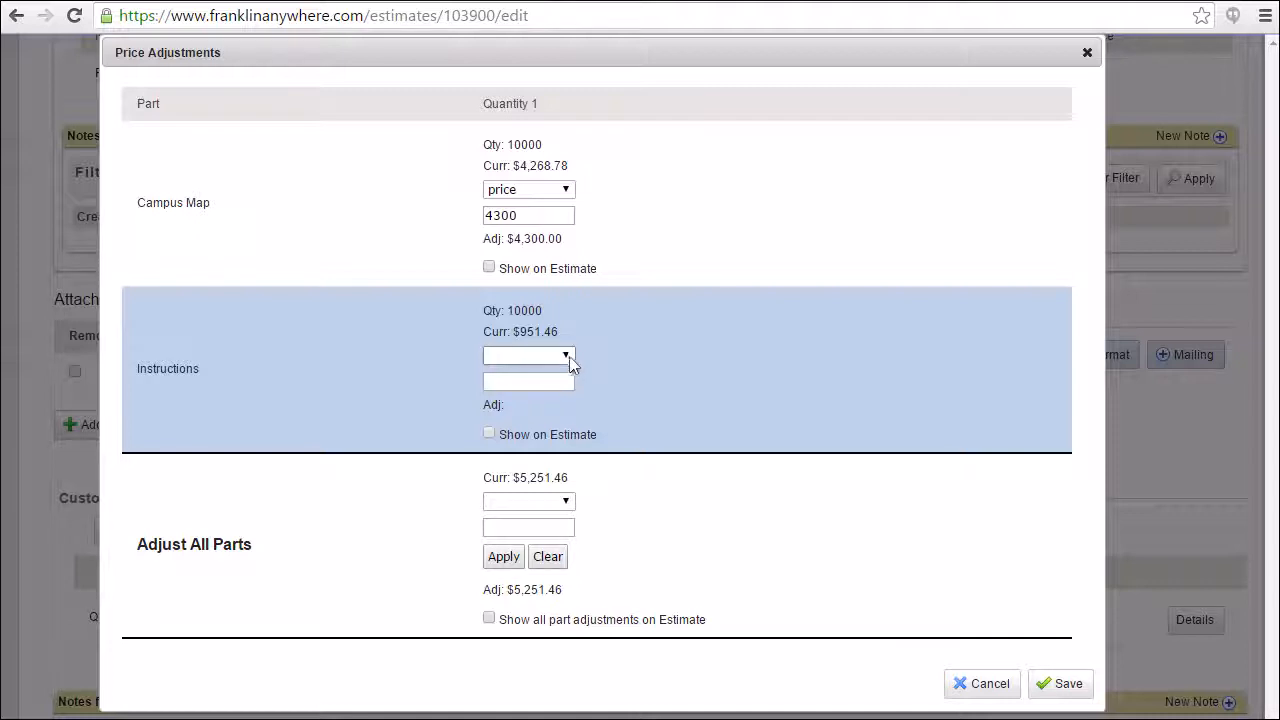
{"action": "left_click", "coordinate": [566, 356]}
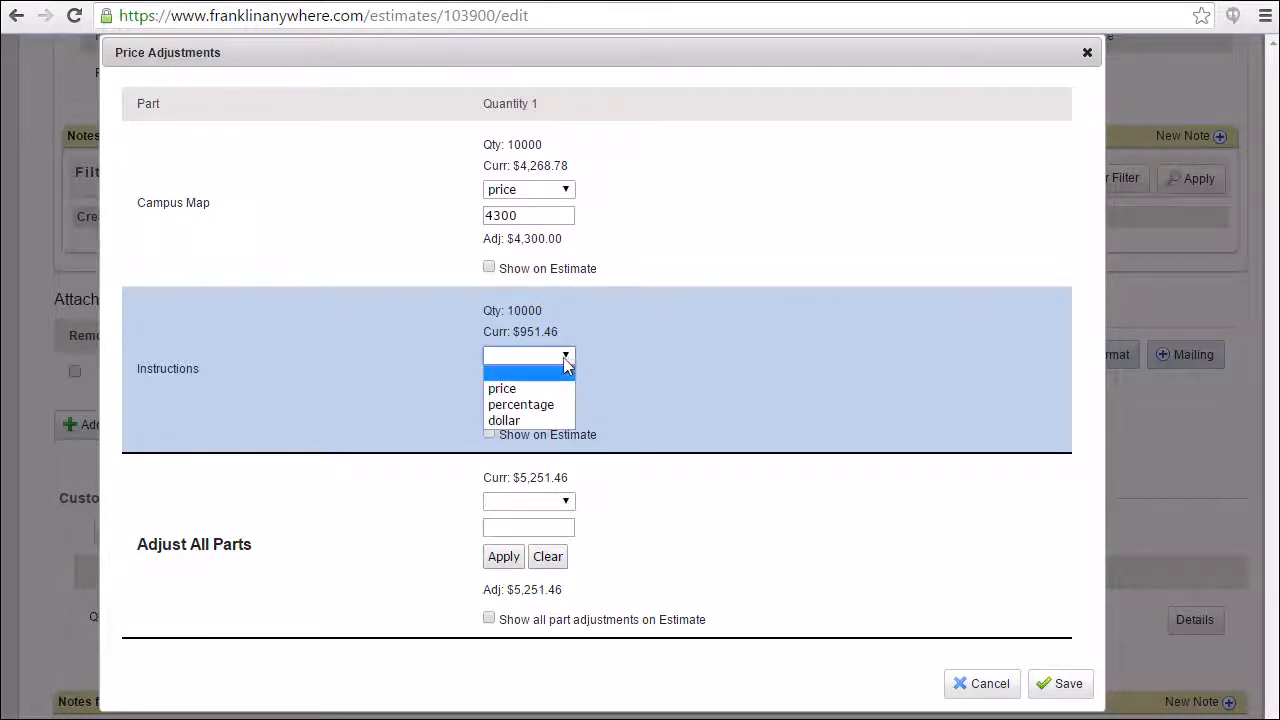
{"action": "left_click", "coordinate": [520, 389]}
{"action": "left_click", "coordinate": [514, 386]}
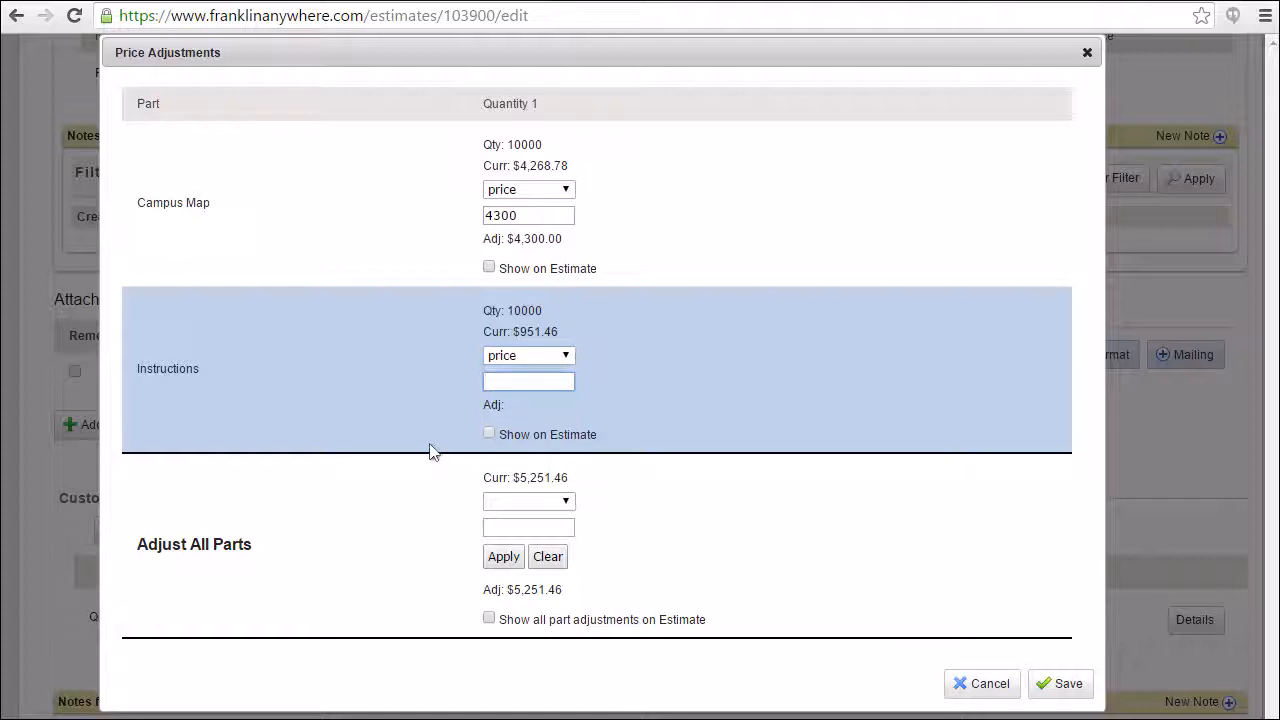
{"action": "type", "text": "1000"}
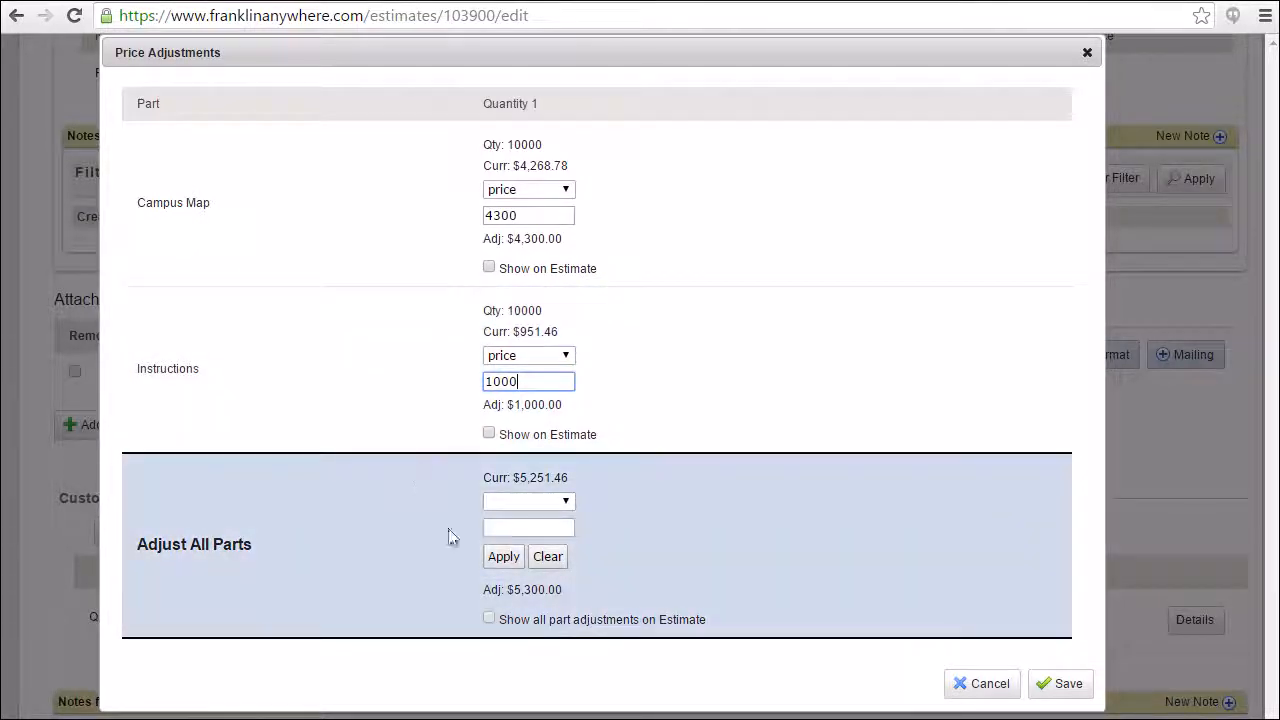
{"action": "left_click", "coordinate": [498, 564]}
{"action": "left_click", "coordinate": [1060, 687]}
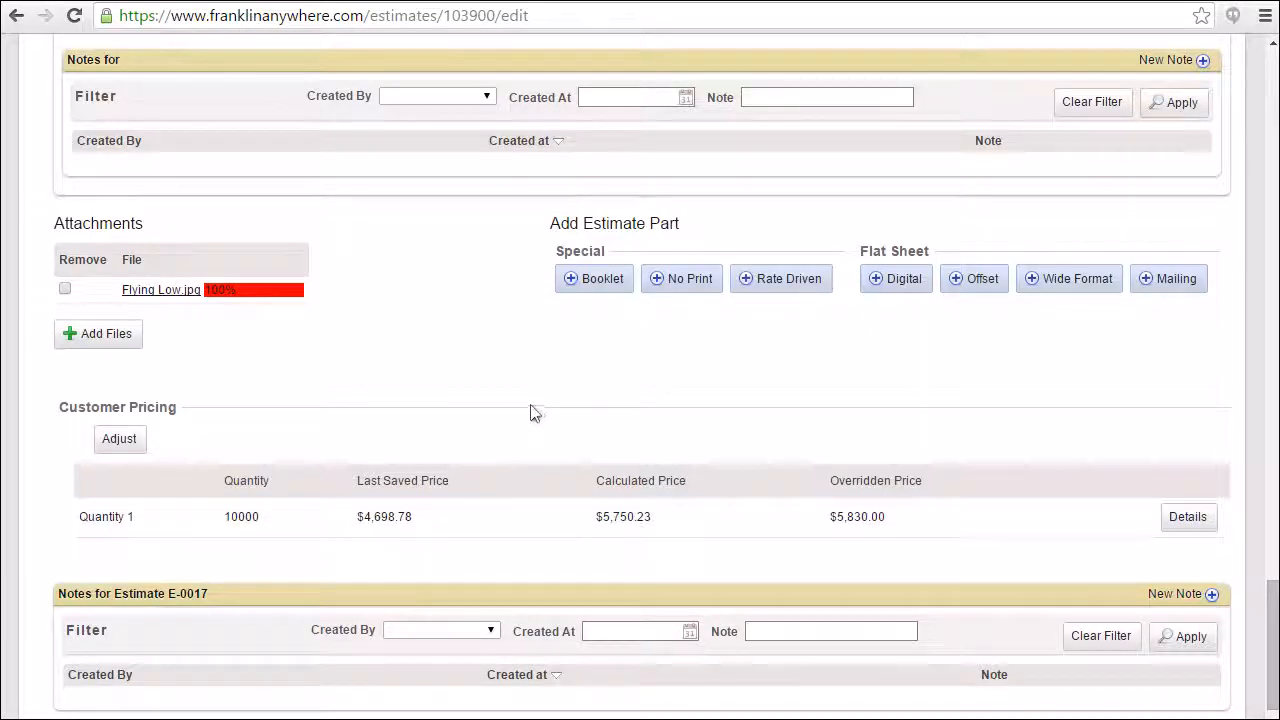
Mark the estimate as having no commission and check the resulting Quantity 1 customer pricing.
{"action": "scroll", "coordinate": [377, 300], "scroll_direction": "up", "scroll_amount": 6}
{"action": "scroll", "coordinate": [370, 320], "scroll_direction": "up", "scroll_amount": 9}
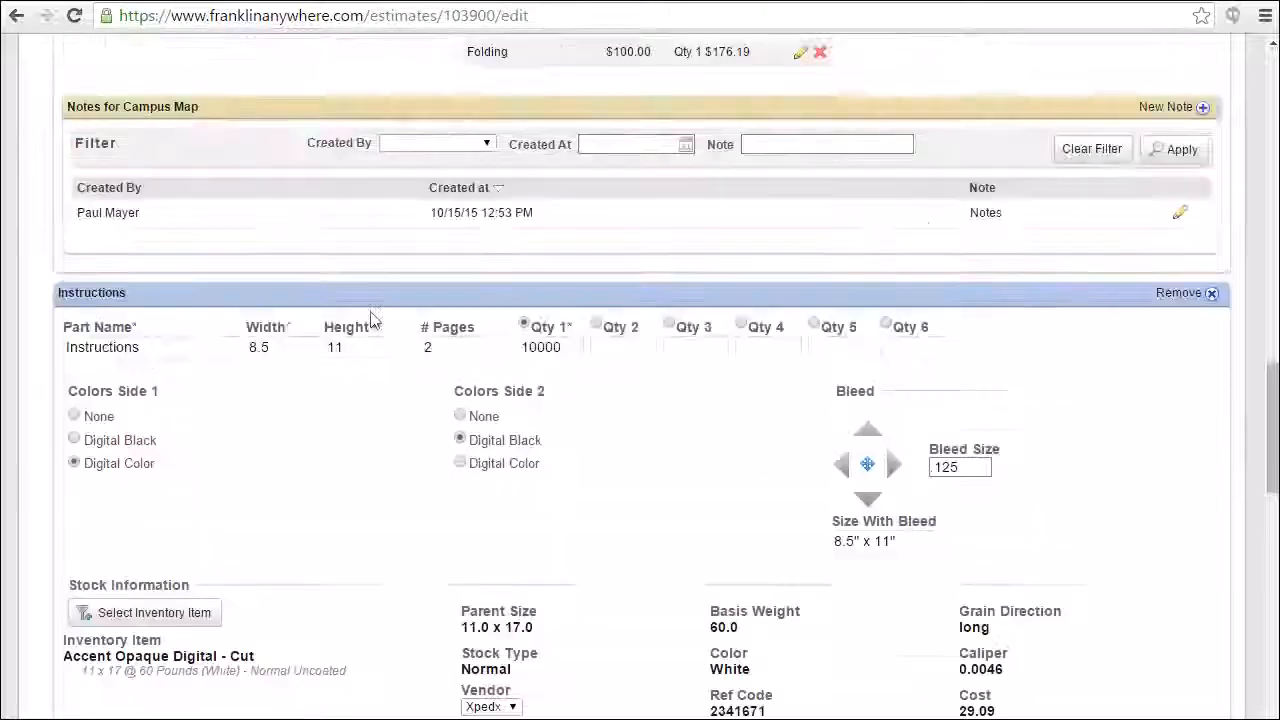
{"action": "scroll", "coordinate": [370, 320], "scroll_direction": "up", "scroll_amount": 9}
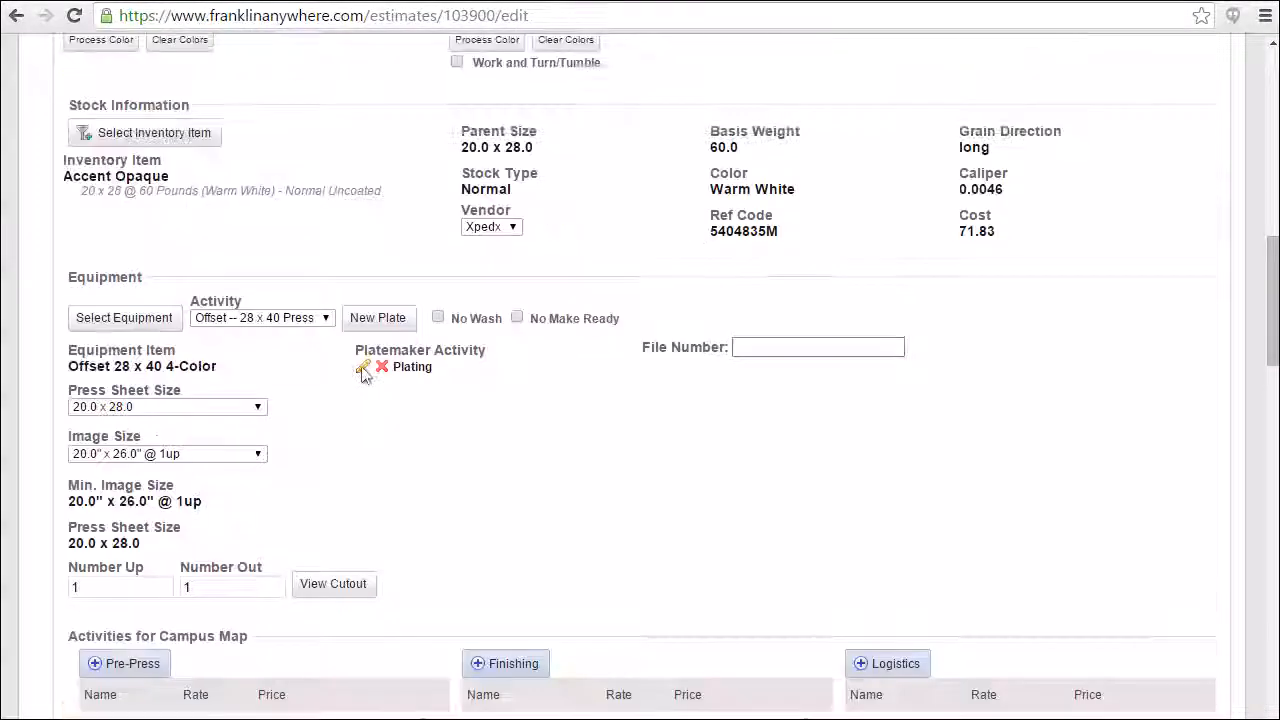
{"action": "scroll", "coordinate": [365, 375], "scroll_direction": "up", "scroll_amount": 4}
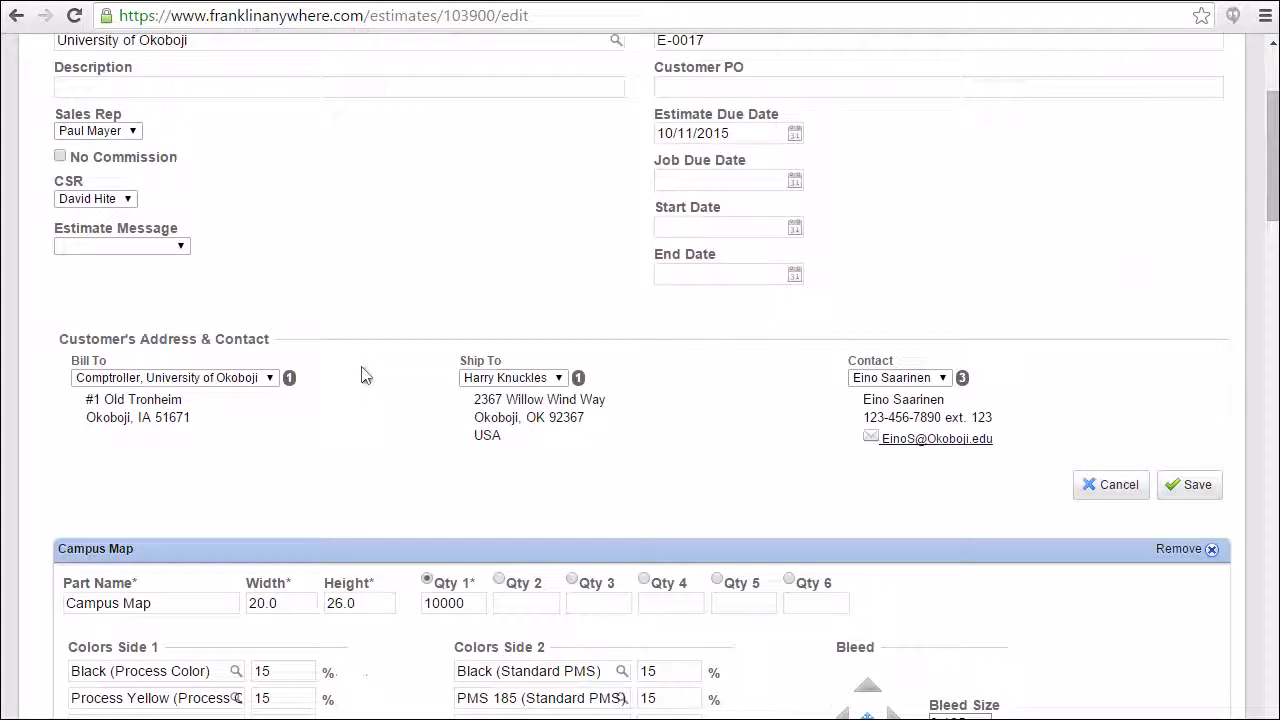
{"action": "left_click", "coordinate": [60, 157]}
{"action": "scroll", "coordinate": [311, 335], "scroll_direction": "down", "scroll_amount": 20}
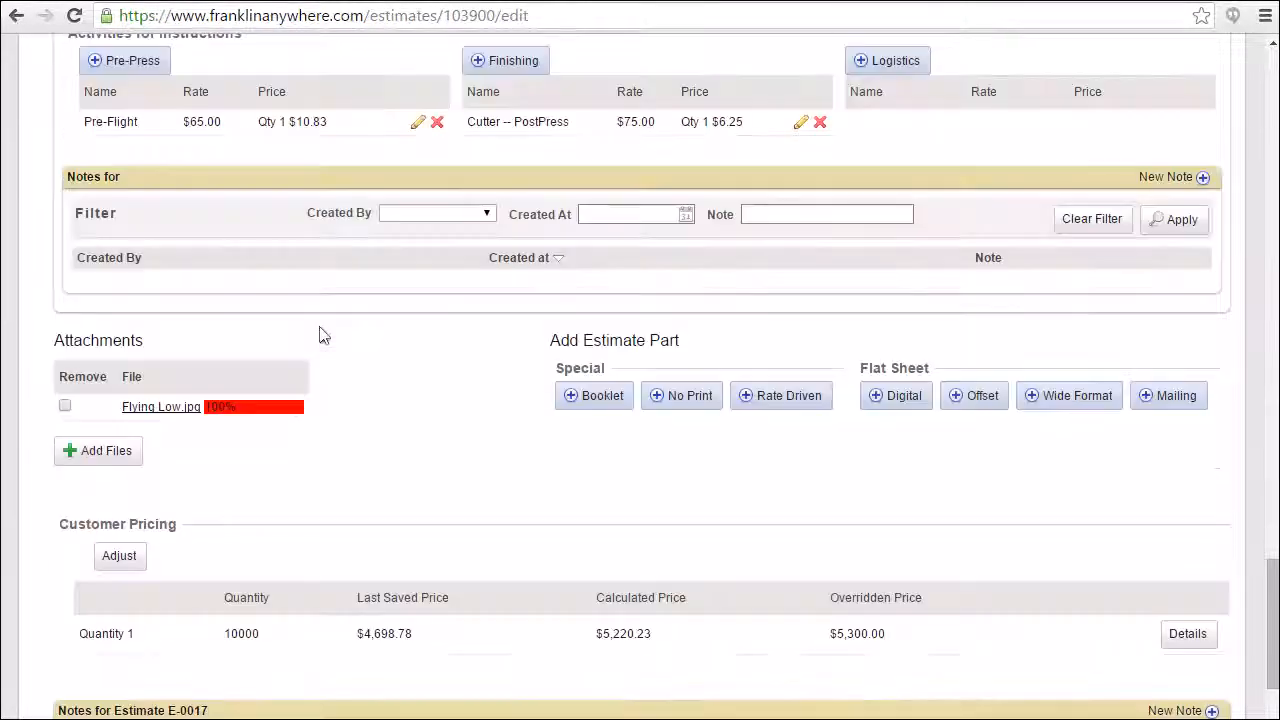
{"action": "scroll", "coordinate": [321, 335], "scroll_direction": "down", "scroll_amount": 3}
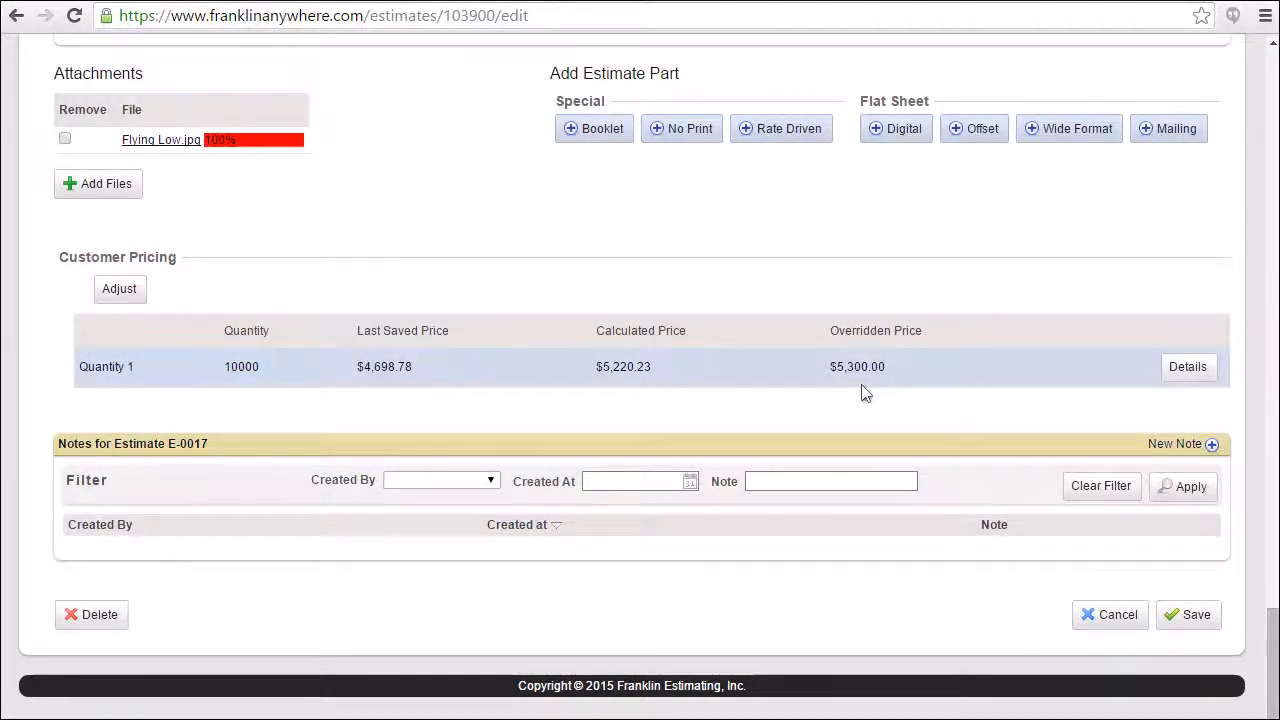
Save the University of Okoboji estimate and open its read-only summary view.
{"action": "left_click", "coordinate": [1189, 617]}
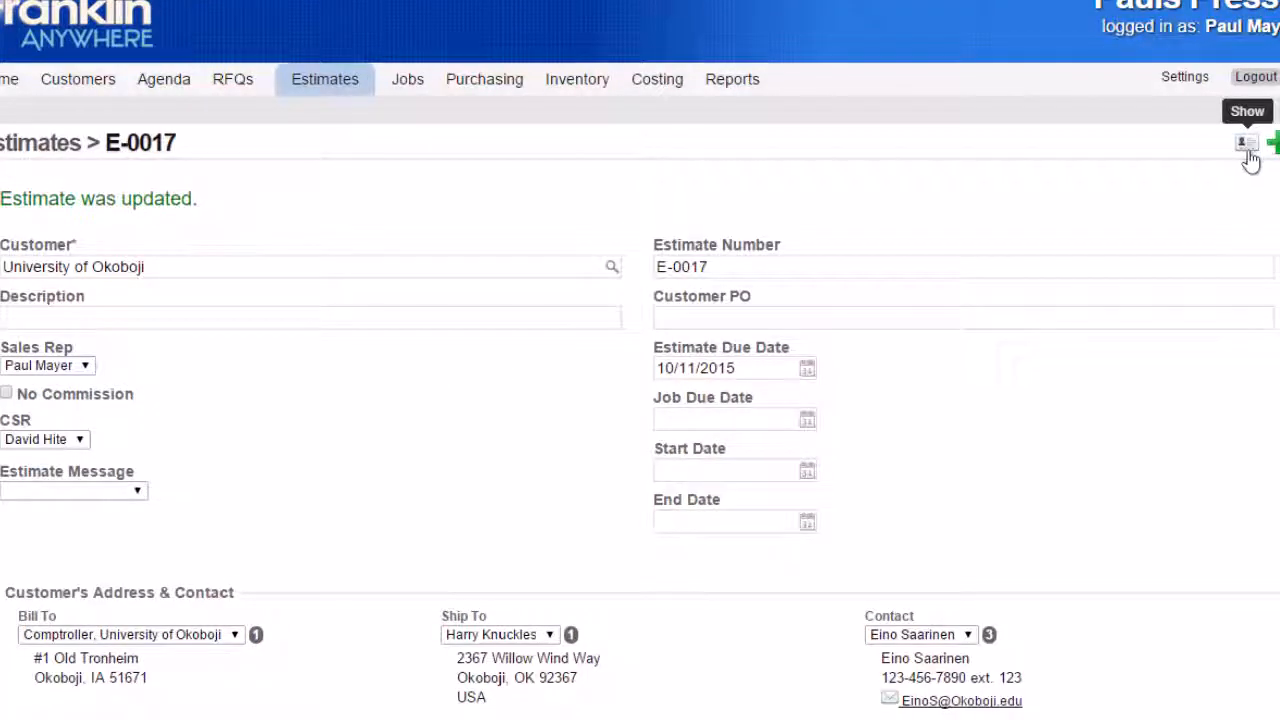
{"action": "left_click", "coordinate": [1247, 150]}
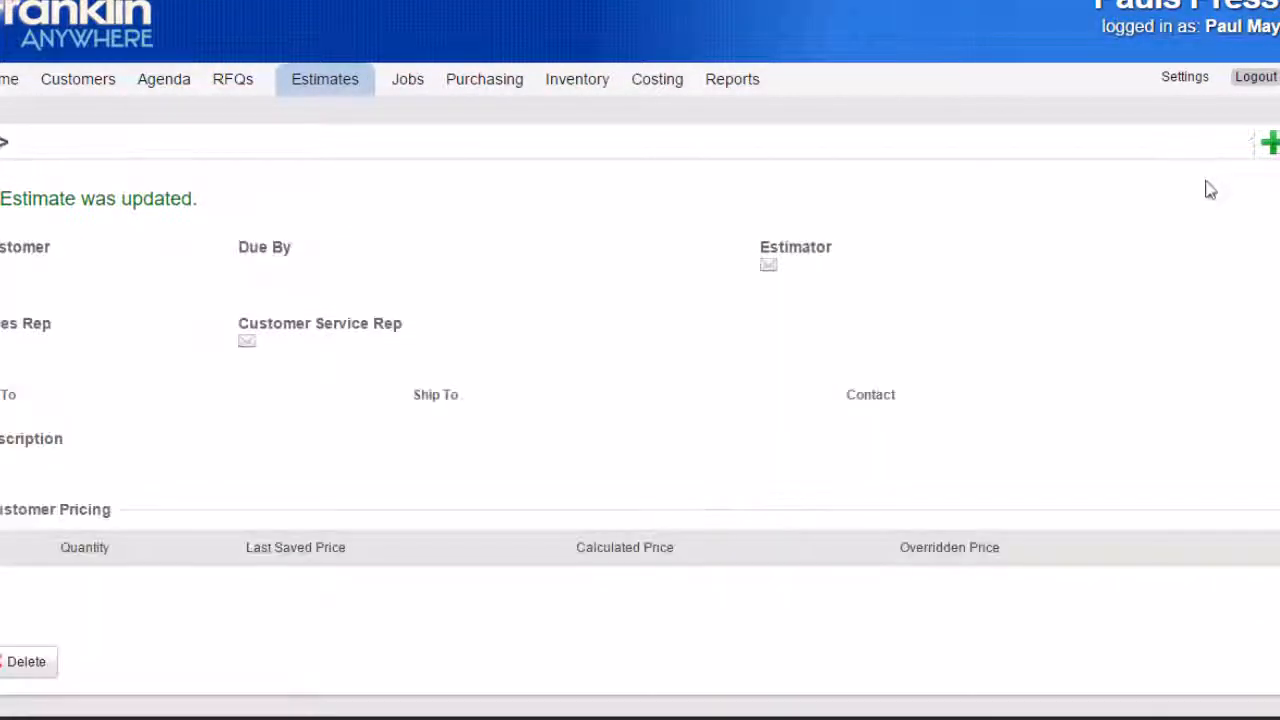